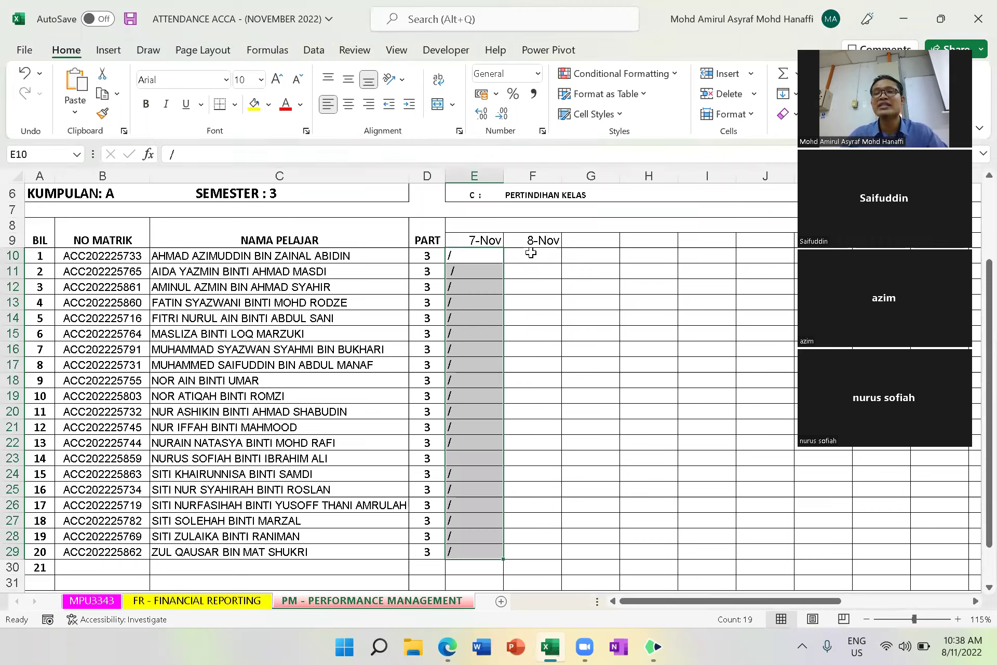
Enter a "/" attendance mark in the 8-Nov column for students 1 to 3, cells F10 to F12.
{"action": "left_click", "coordinate": [530, 253]}
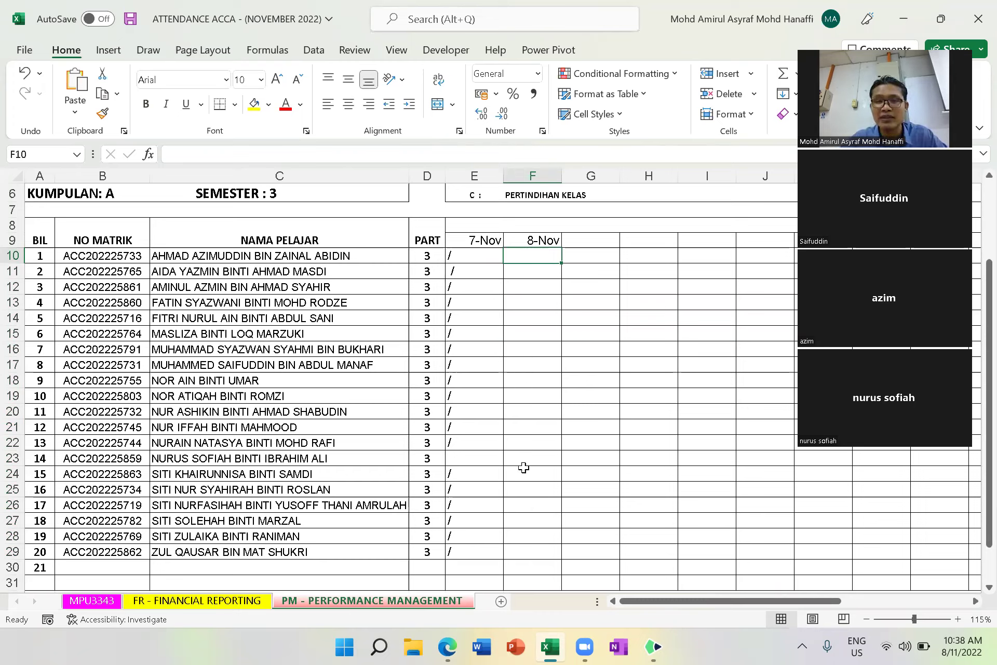
{"action": "left_click_drag", "start_coordinate": [531, 555], "coordinate": [535, 255]}
{"action": "left_click", "coordinate": [535, 255]}
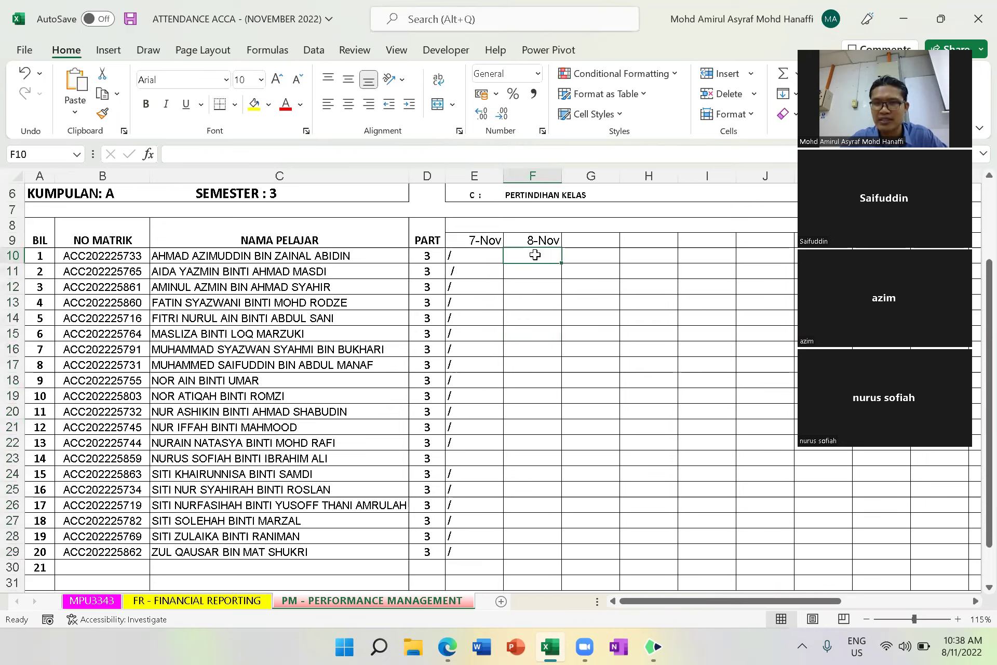
{"action": "double_click", "coordinate": [535, 255]}
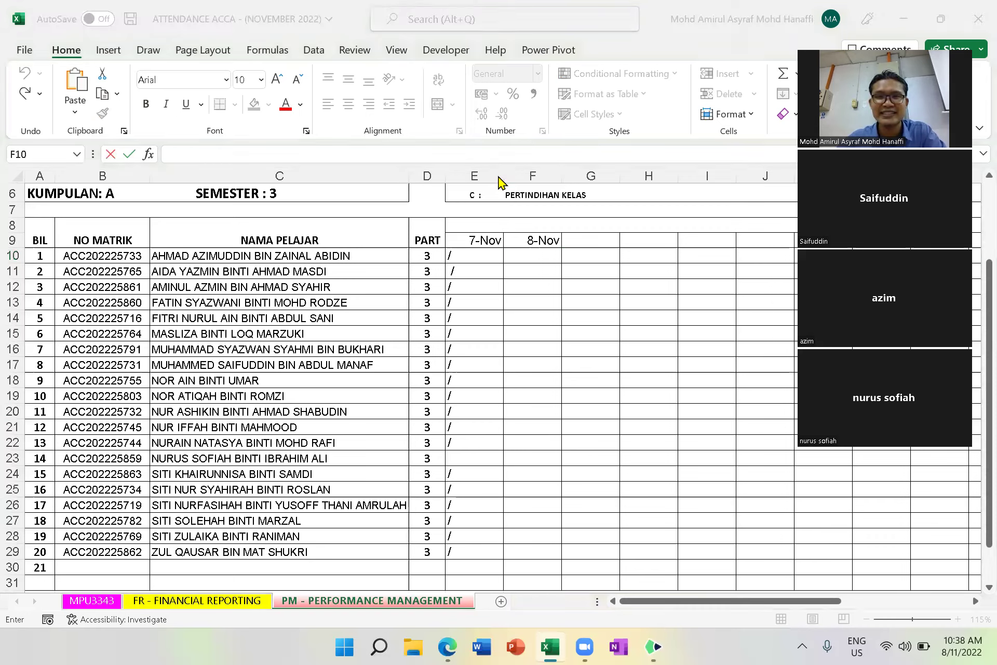
{"action": "double_click", "coordinate": [540, 251]}
{"action": "type", "text": "/"}
{"action": "double_click", "coordinate": [541, 268]}
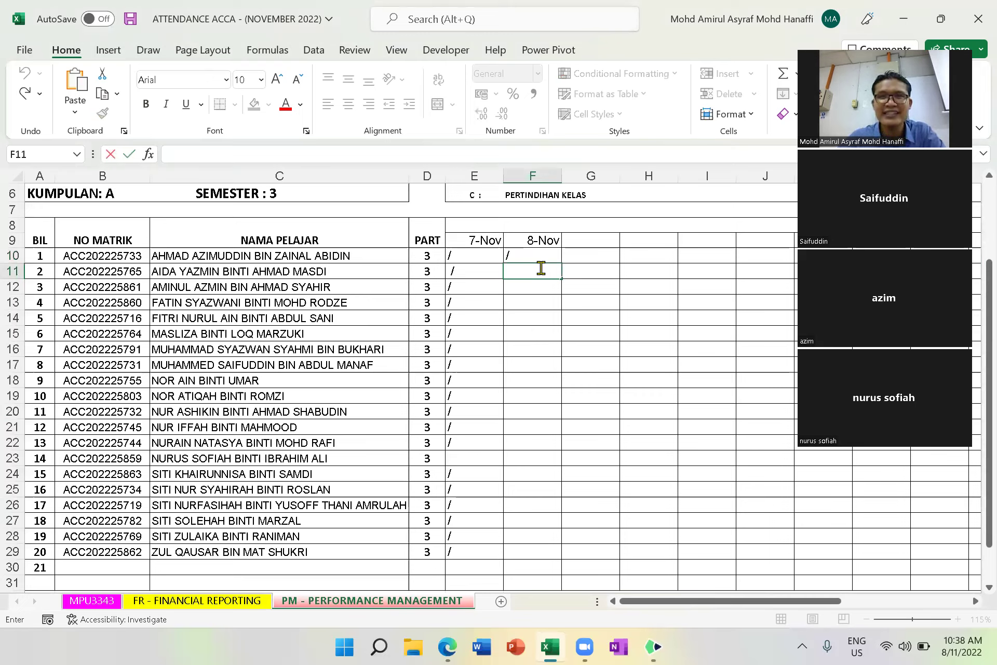
{"action": "type", "text": "/"}
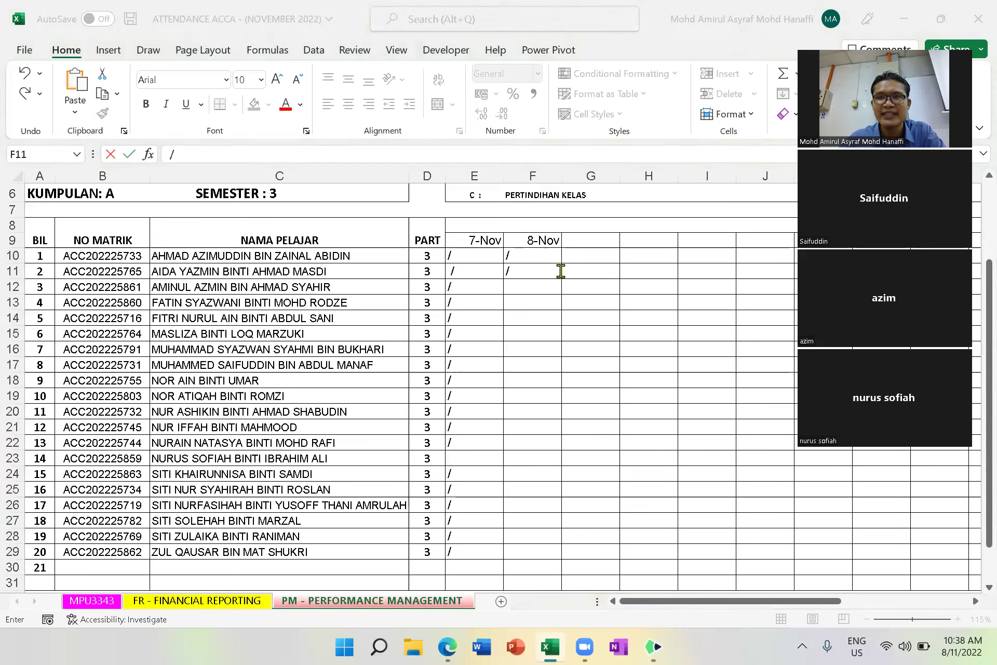
{"action": "left_click", "coordinate": [528, 285]}
{"action": "left_click", "coordinate": [528, 286]}
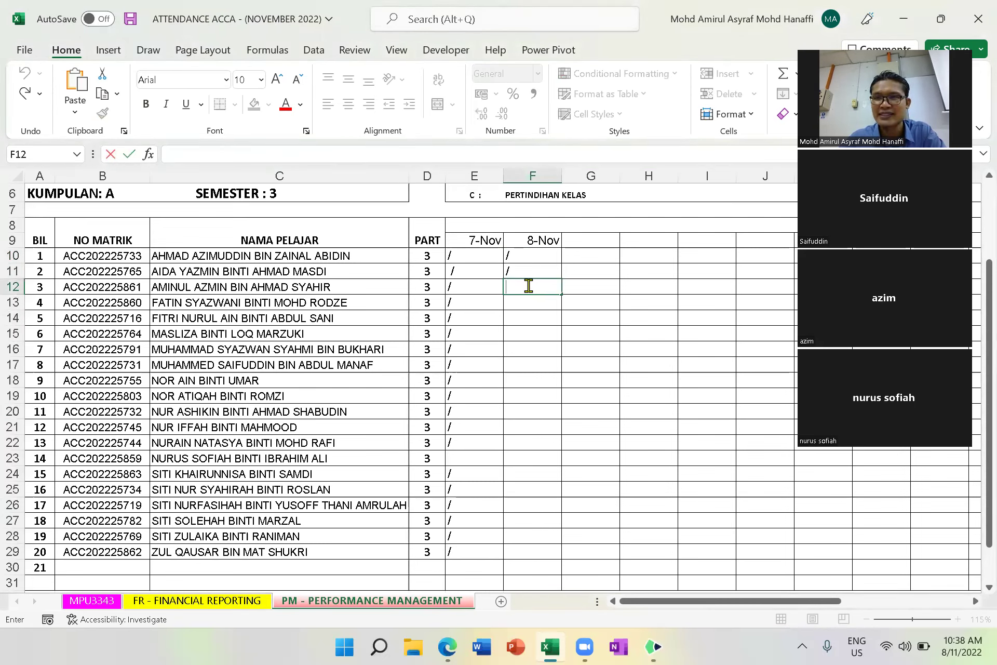
{"action": "type", "text": "/"}
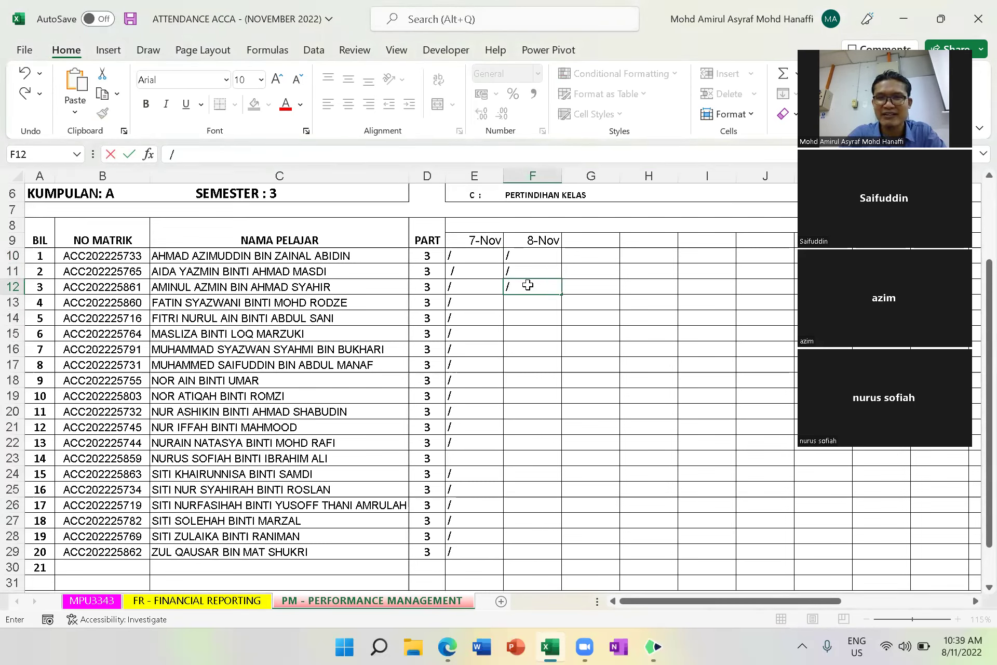
{"action": "key", "text": "Return"}
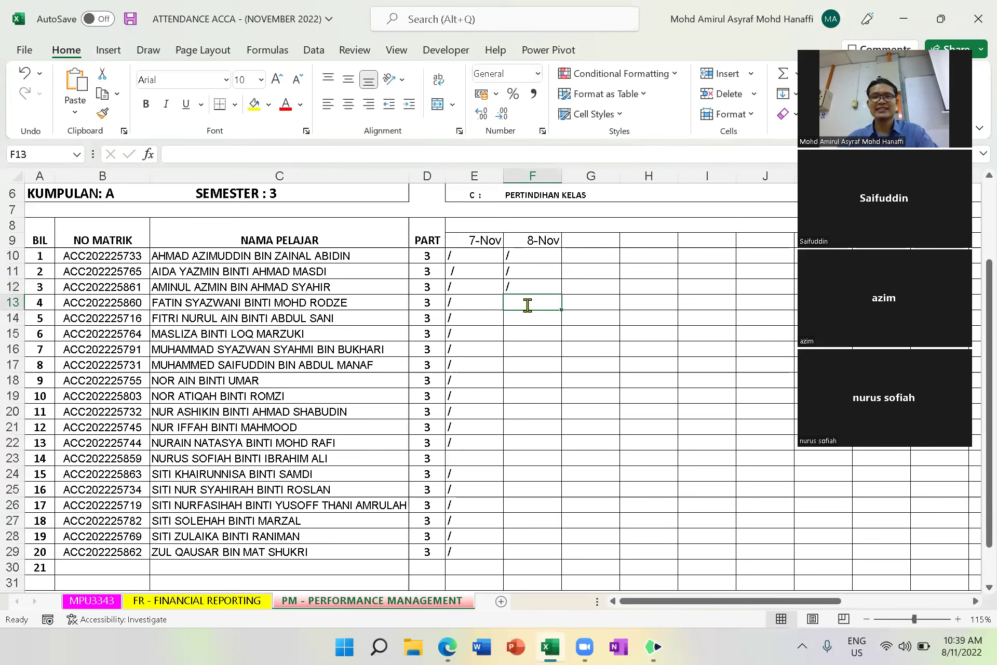
Enter "/" in the 8-Nov column for students 5 and 4, cells F14 and F13.
{"action": "double_click", "coordinate": [528, 304]}
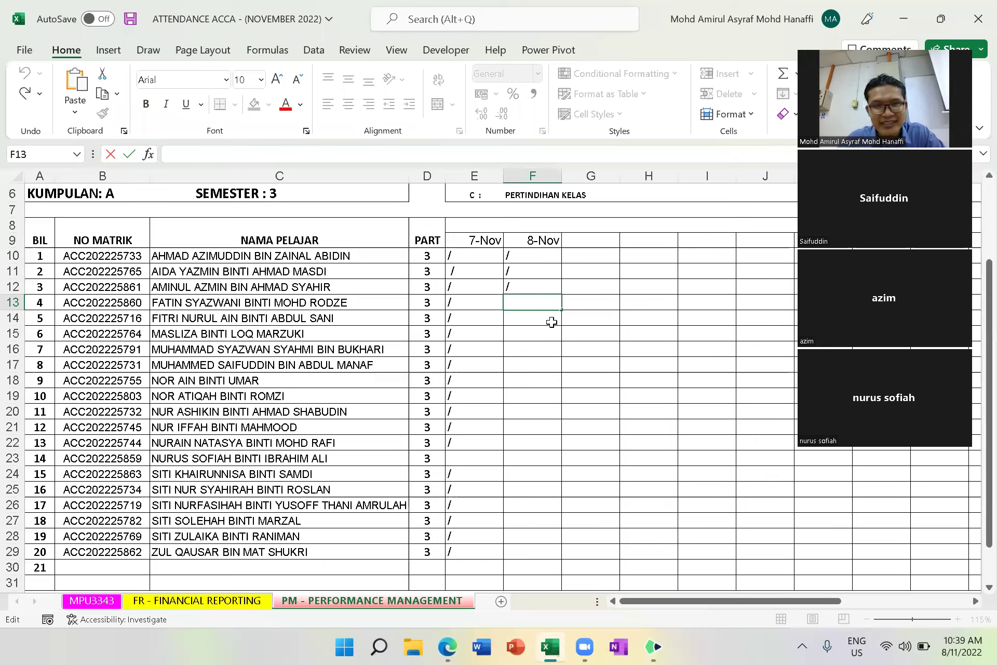
{"action": "left_click", "coordinate": [541, 318]}
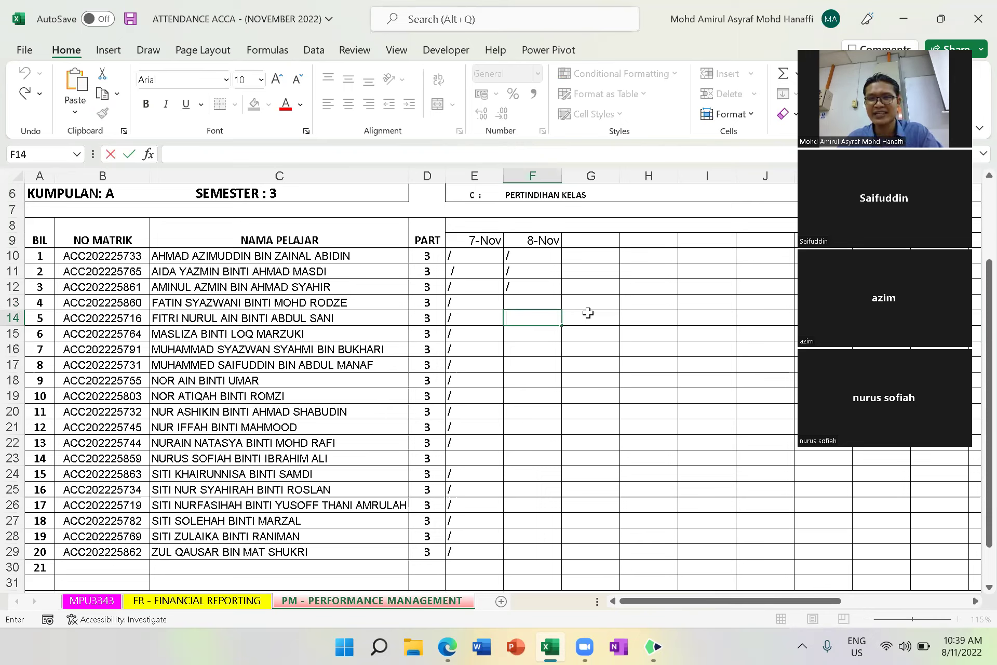
{"action": "type", "text": "/"}
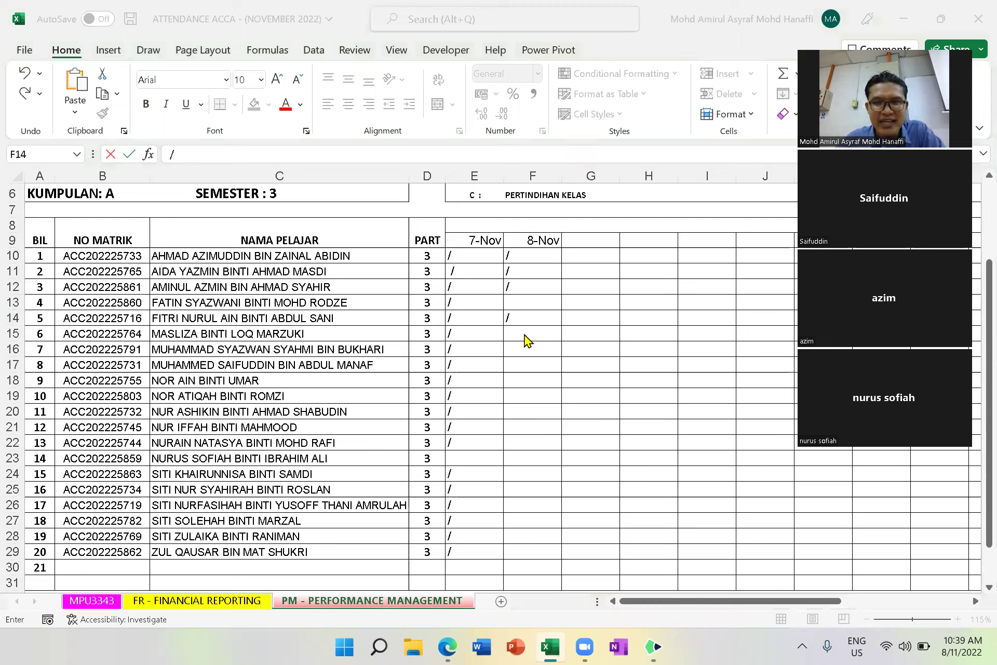
{"action": "left_click", "coordinate": [524, 299]}
{"action": "type", "text": "/"}
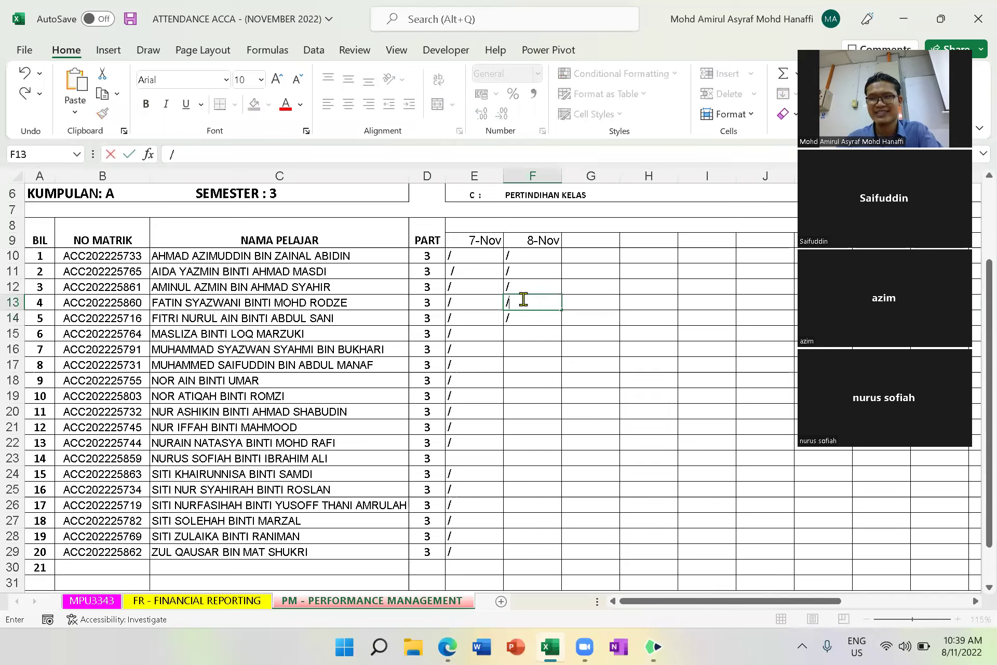
Skip student 6 and enter "/" in the 8-Nov column for students 7 to 9, cells F16 to F18.
{"action": "double_click", "coordinate": [530, 333]}
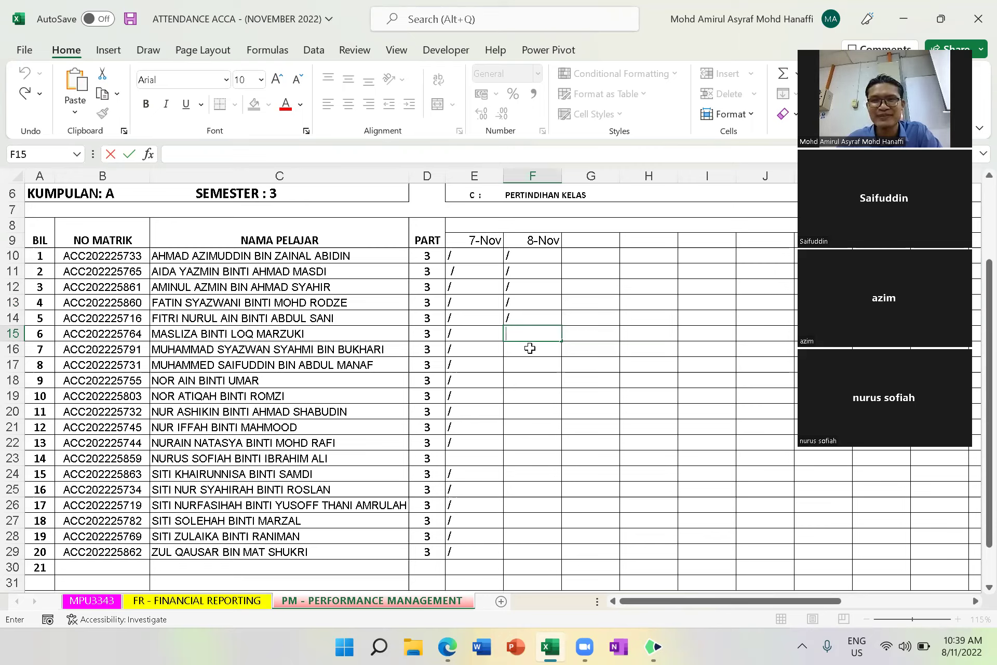
{"action": "double_click", "coordinate": [530, 348]}
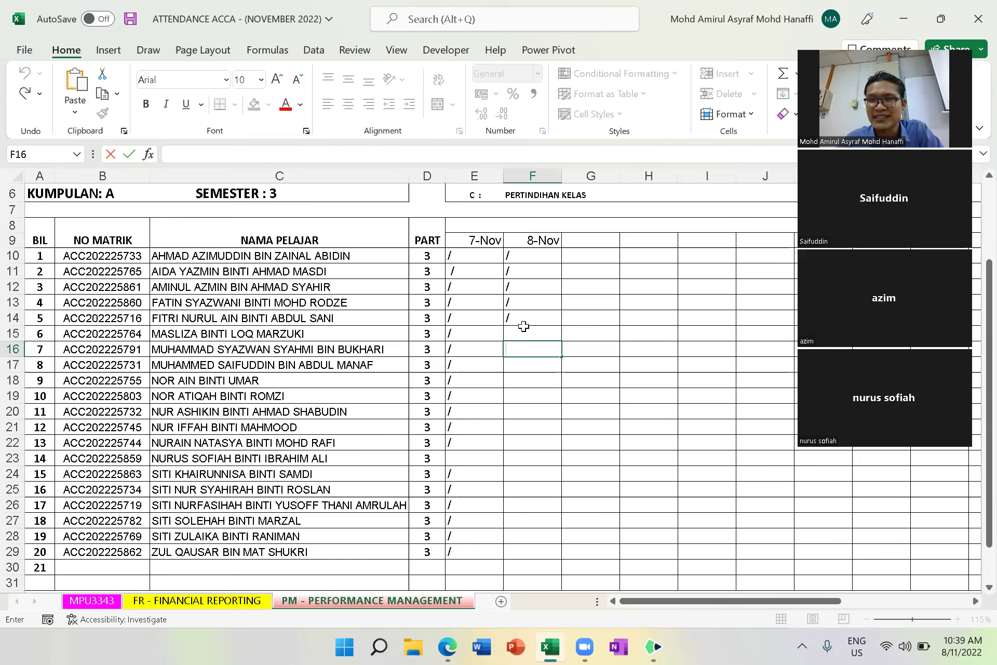
{"action": "type", "text": "/"}
{"action": "double_click", "coordinate": [521, 365]}
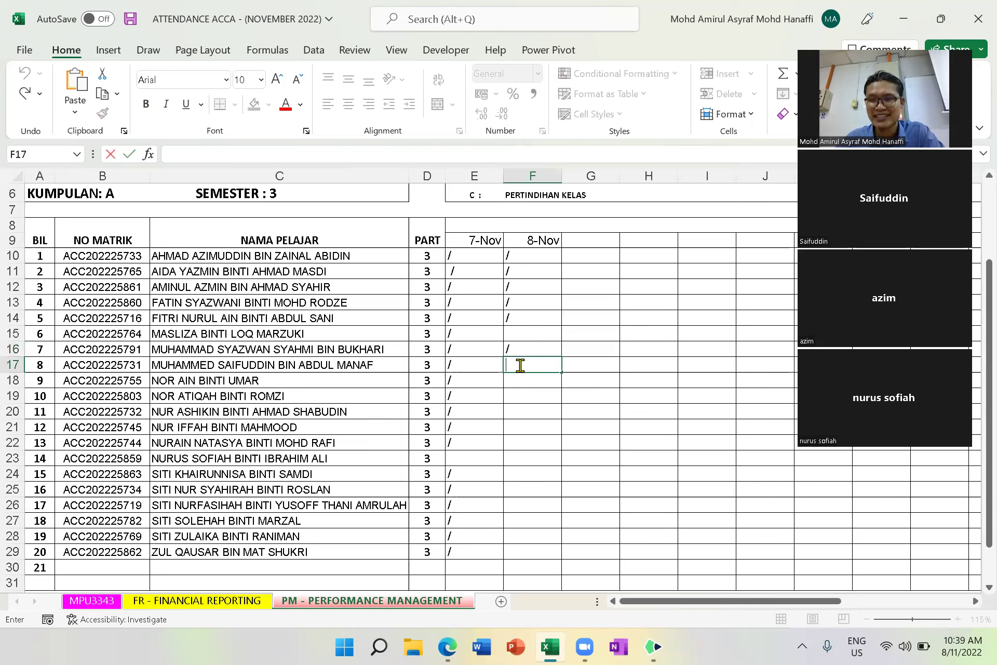
{"action": "type", "text": "/"}
{"action": "double_click", "coordinate": [529, 383]}
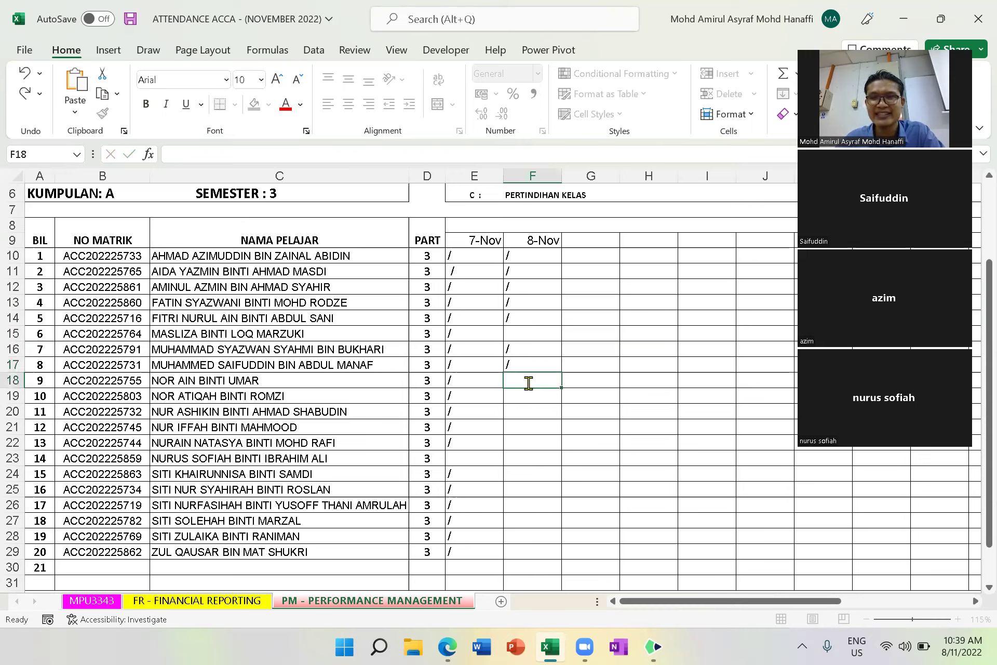
{"action": "type", "text": "/"}
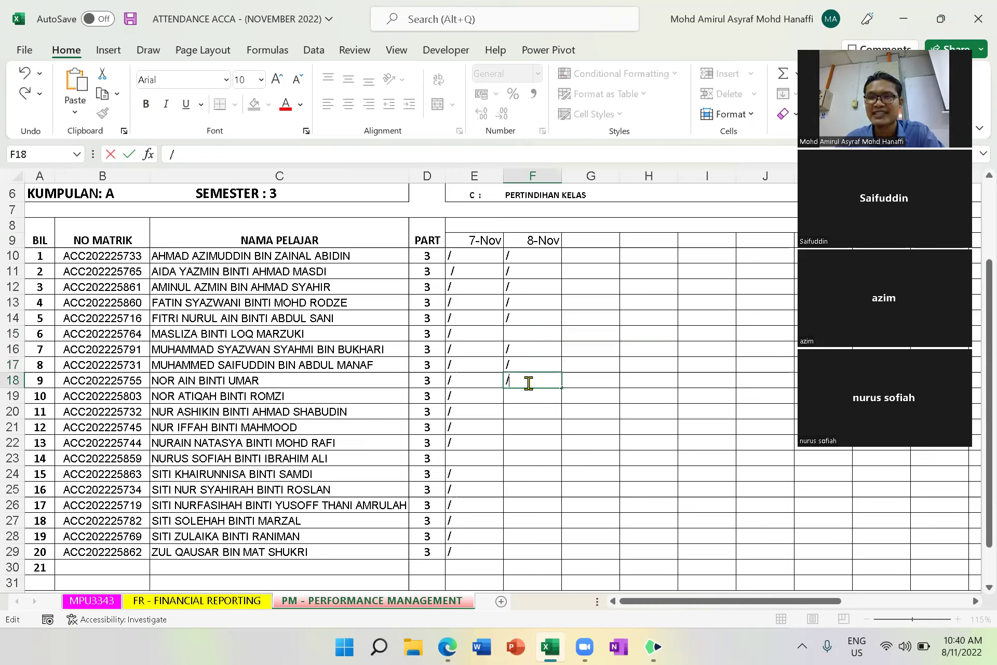
Enter "/" in the 8-Nov column for students 10 and 11, then fill in the same mark for skipped student 6 in F15.
{"action": "double_click", "coordinate": [539, 396]}
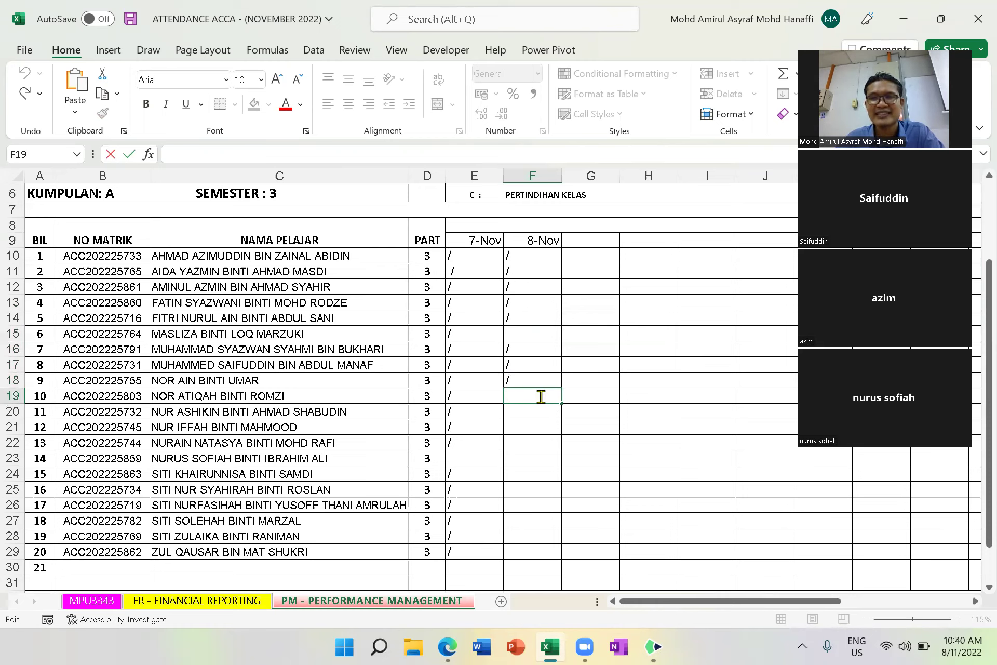
{"action": "type", "text": "/"}
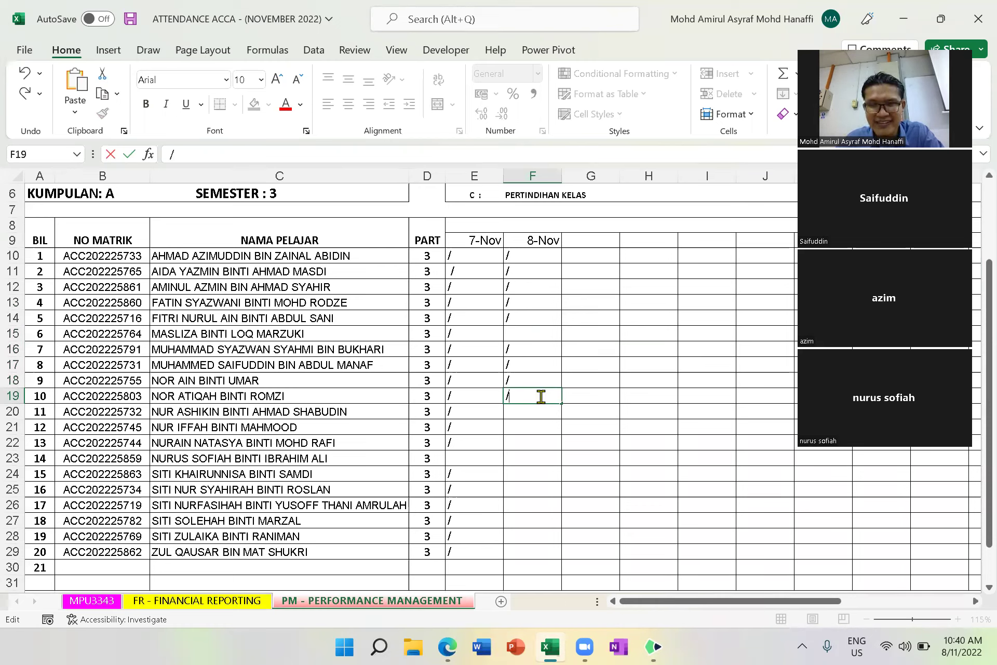
{"action": "left_click", "coordinate": [535, 414]}
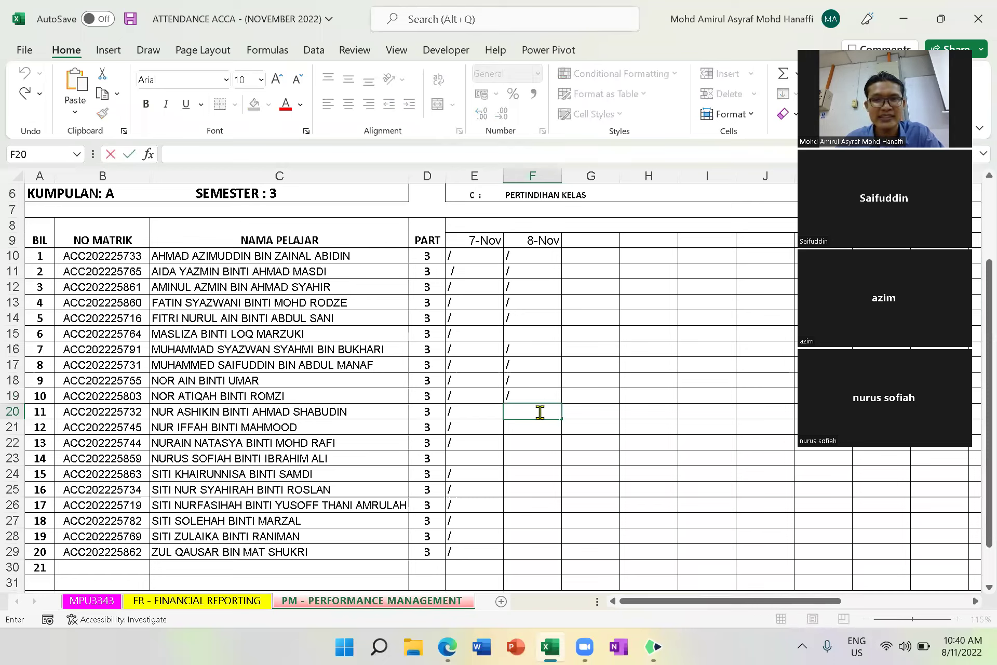
{"action": "type", "text": "/"}
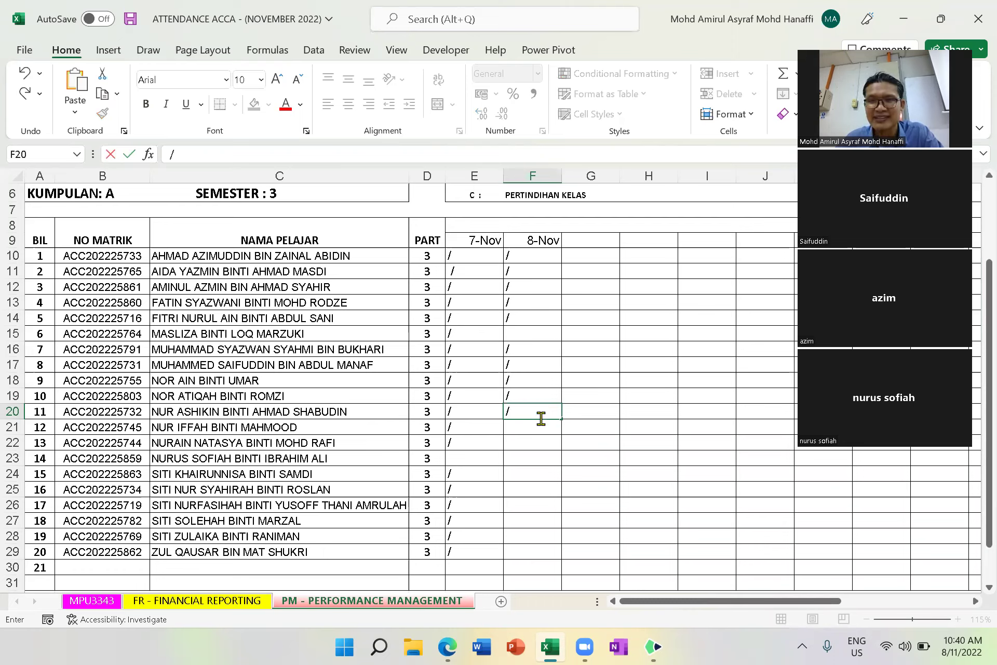
{"action": "left_click", "coordinate": [525, 332]}
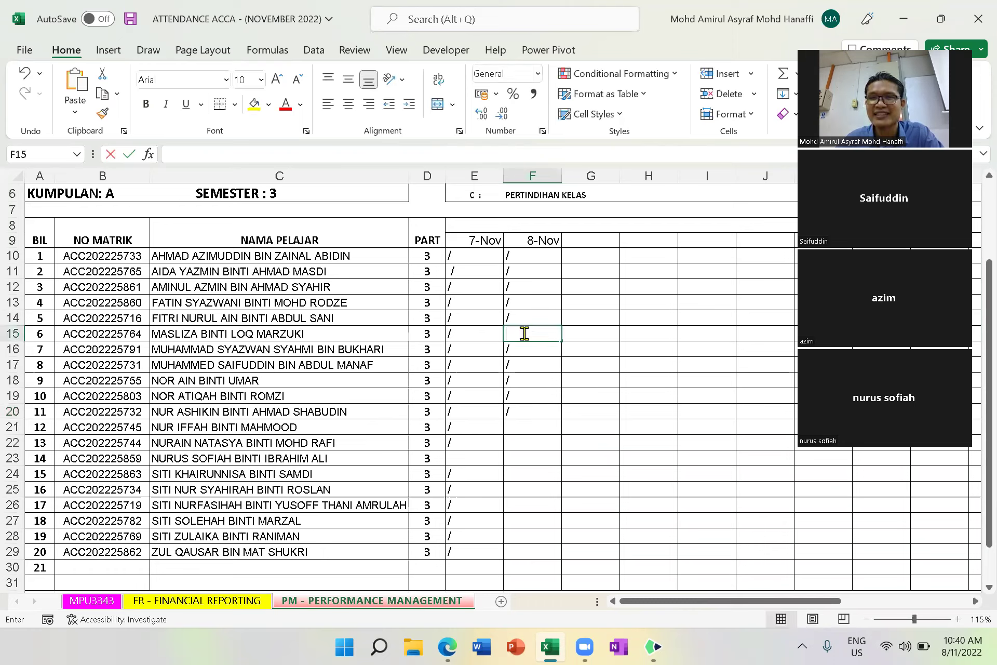
{"action": "type", "text": "/"}
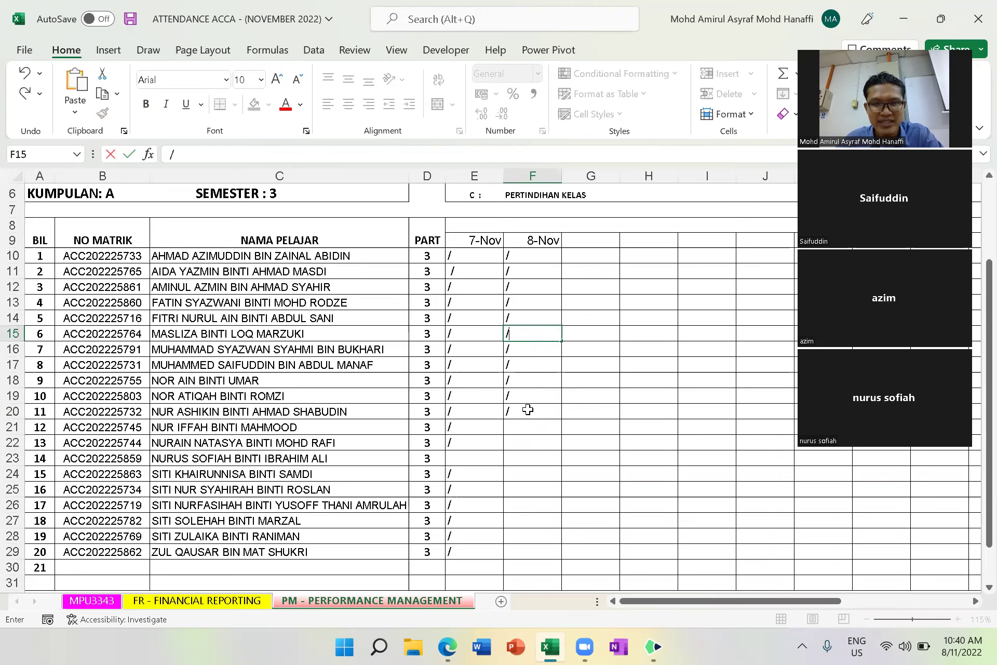
Enter "/" in the 8-Nov column for students 12 to 14, cells F21 to F23.
{"action": "double_click", "coordinate": [528, 427]}
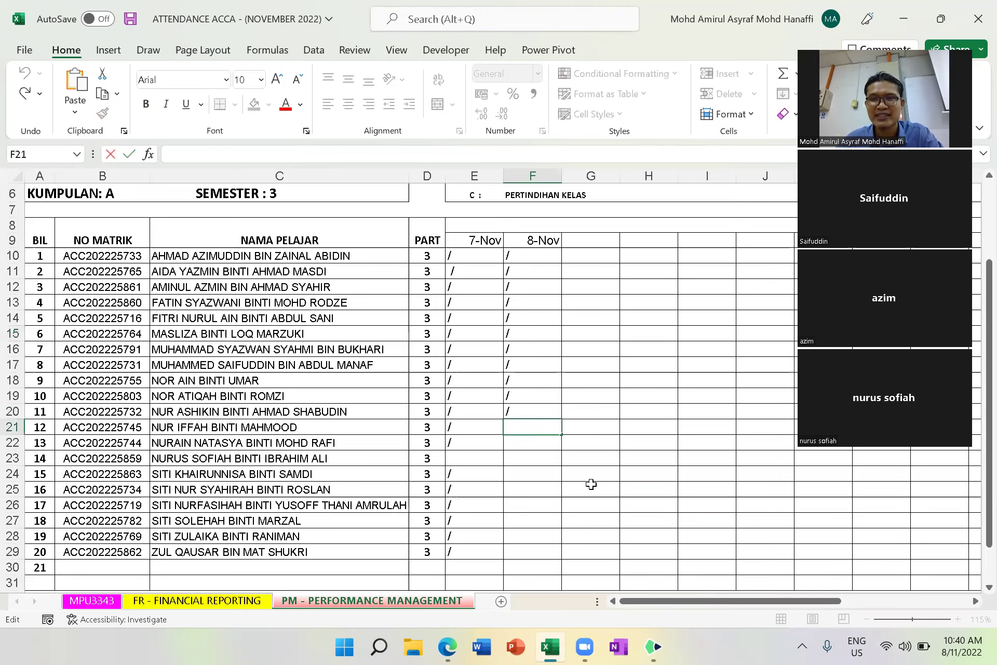
{"action": "scroll", "coordinate": [563, 450], "scroll_direction": "down", "scroll_amount": 1}
{"action": "scroll", "coordinate": [535, 423], "scroll_direction": "down", "scroll_amount": 1}
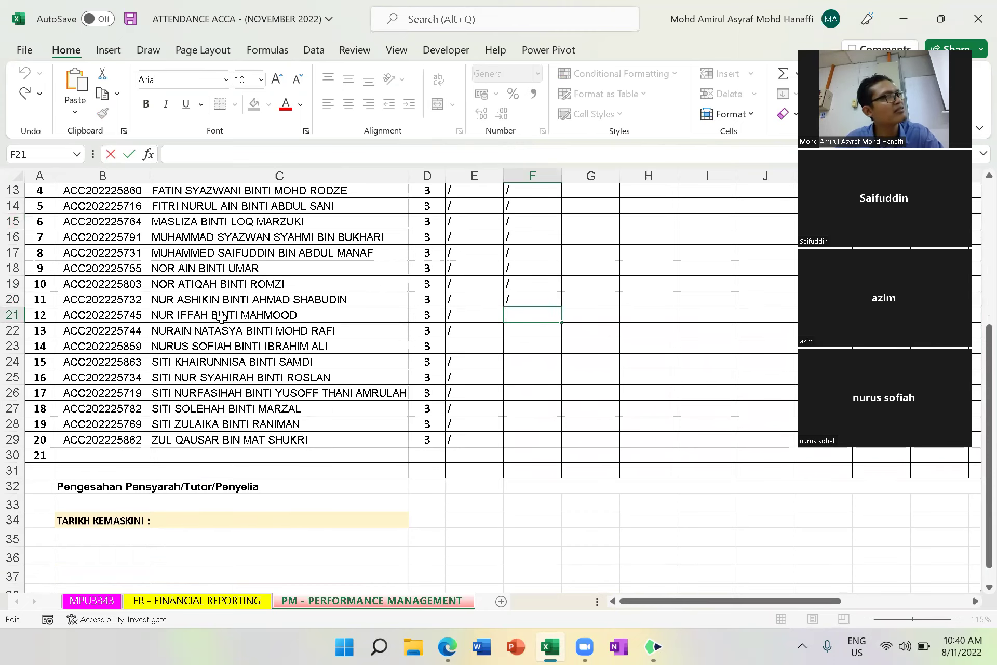
{"action": "left_click", "coordinate": [526, 316]}
{"action": "type", "text": "/"}
{"action": "left_click", "coordinate": [526, 328]}
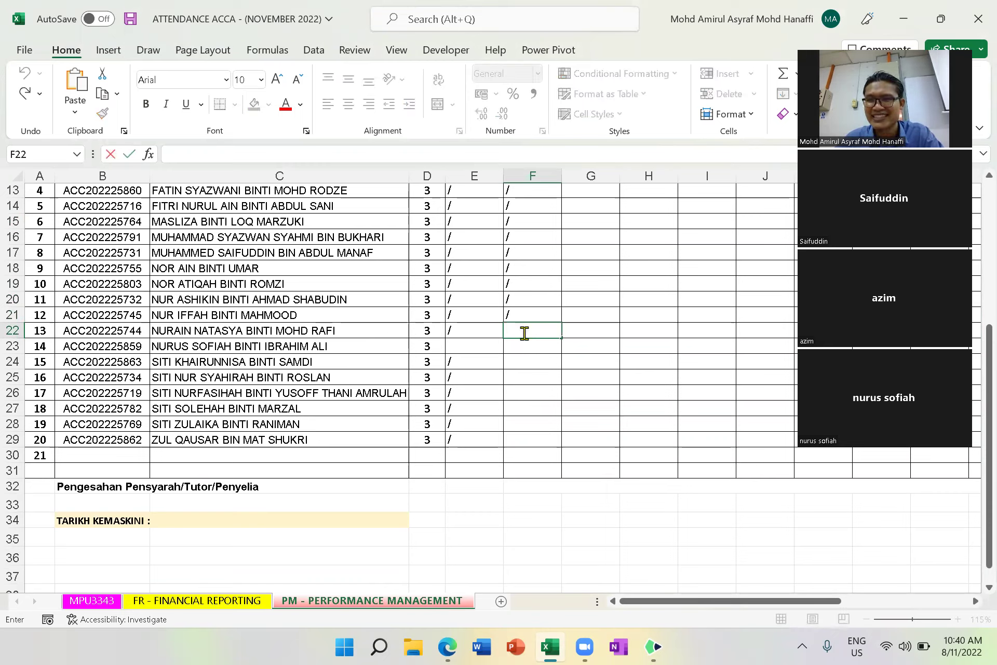
{"action": "type", "text": "/"}
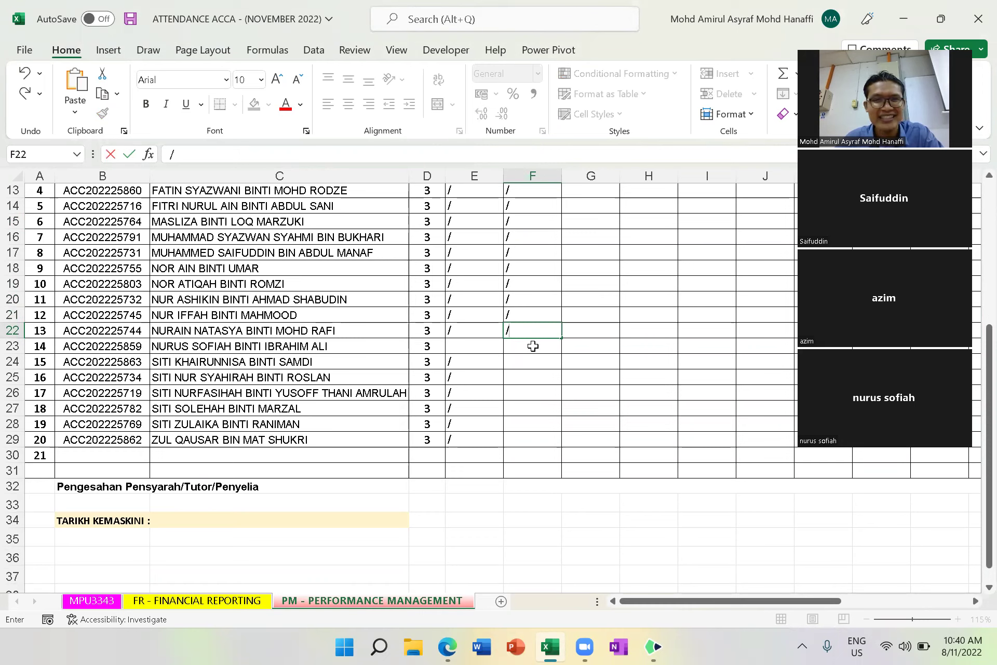
{"action": "double_click", "coordinate": [534, 346]}
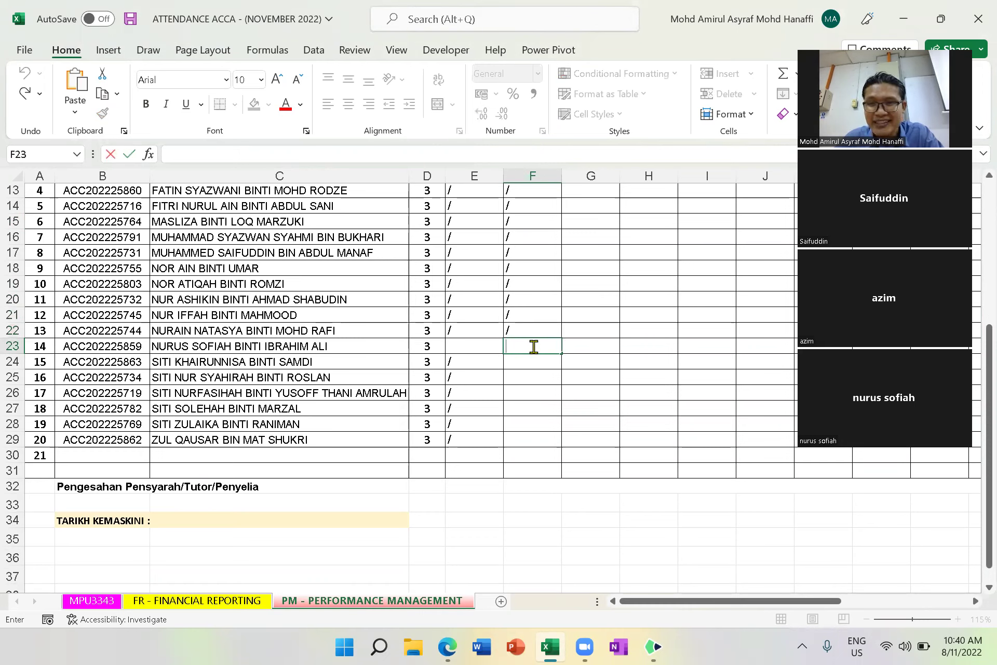
{"action": "type", "text": "/"}
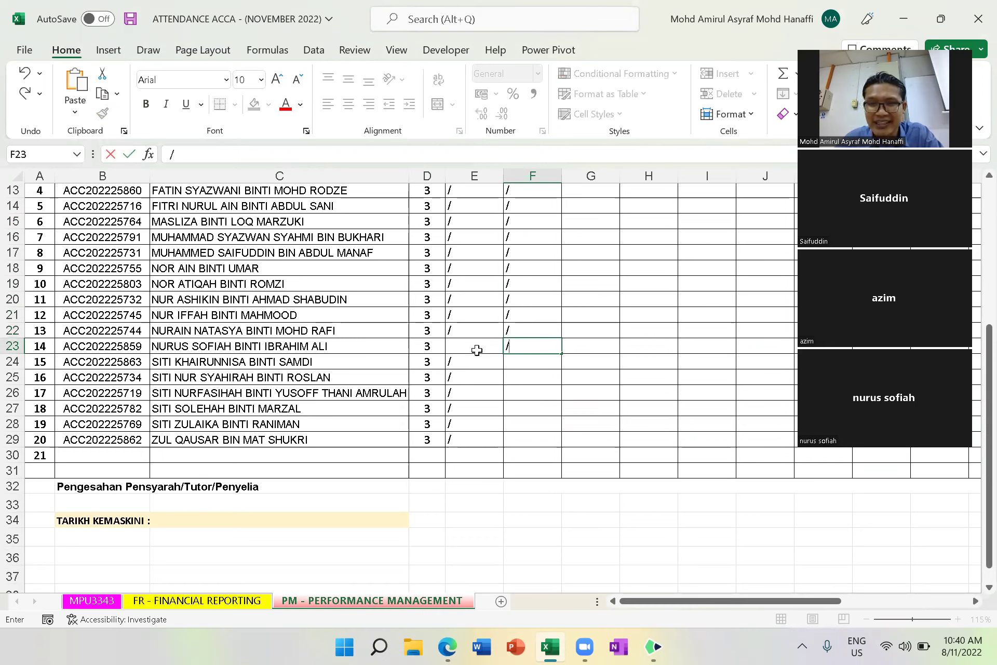
Enter "A" in the blank 7-Nov cell of student 14 (E23) and return to student 15's 8-Nov cell.
{"action": "left_click", "coordinate": [471, 345]}
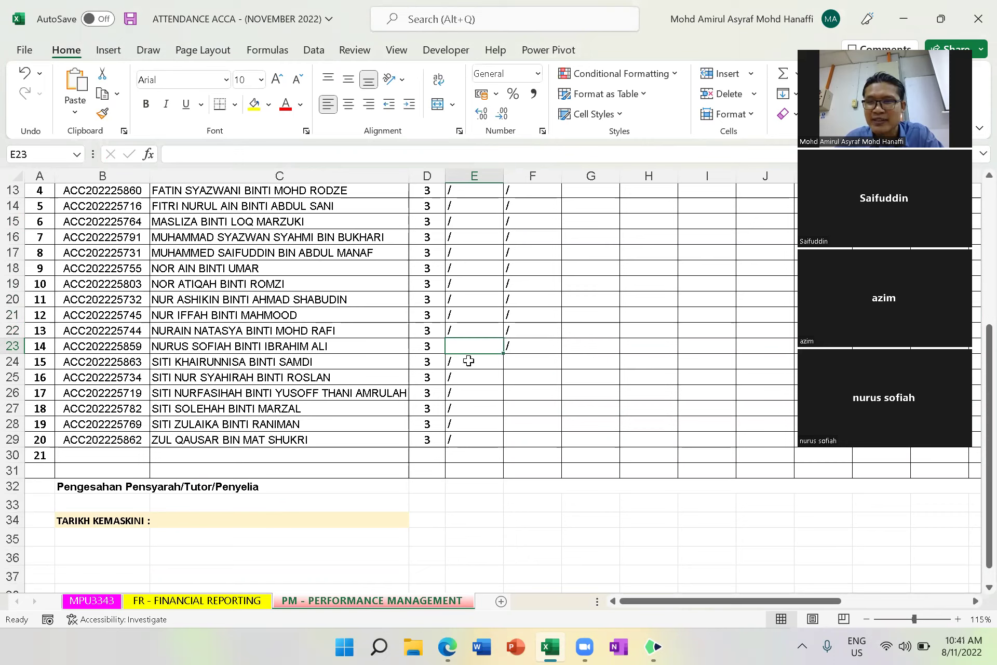
{"action": "left_click", "coordinate": [535, 345]}
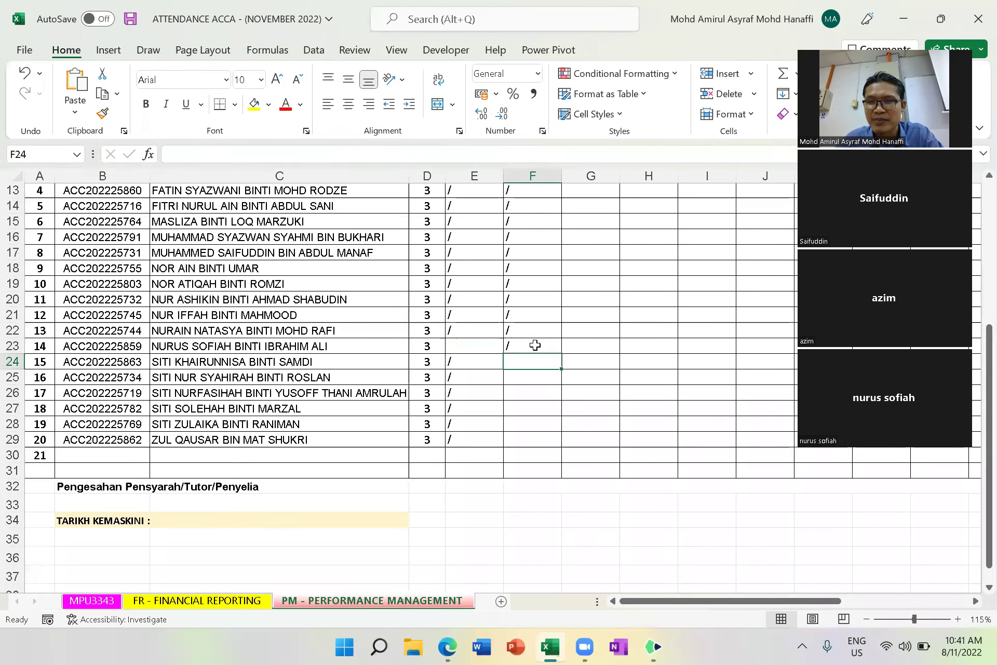
{"action": "left_click", "coordinate": [478, 344]}
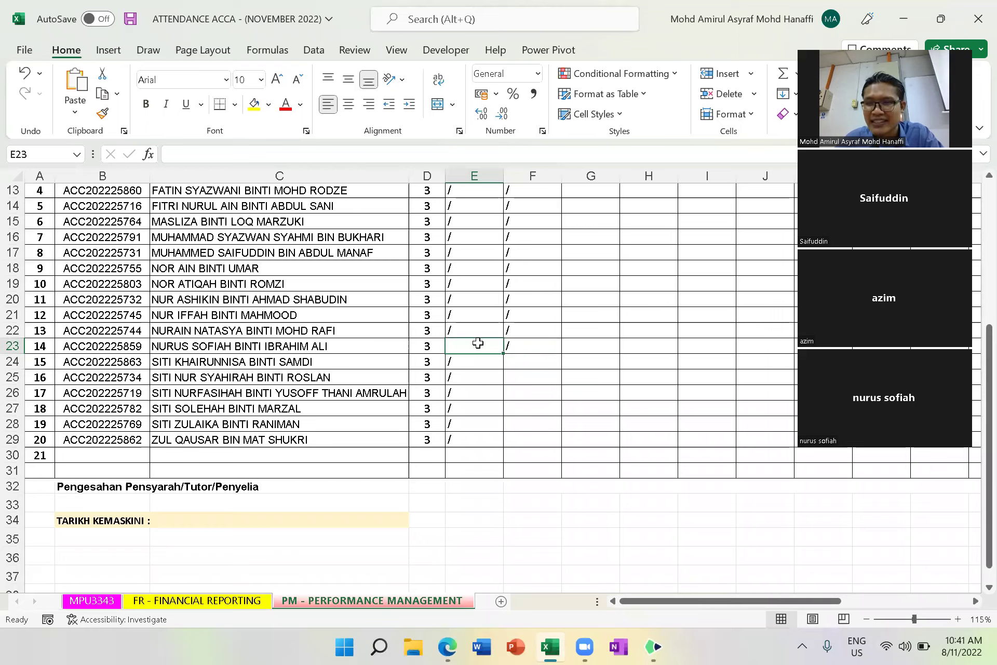
{"action": "left_click", "coordinate": [528, 359]}
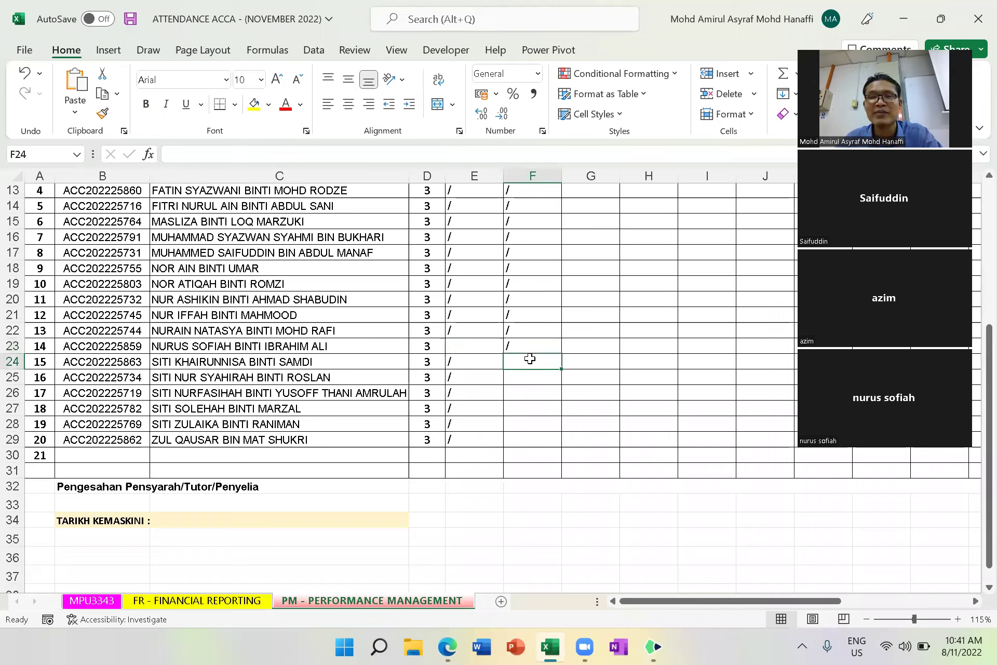
{"action": "left_click", "coordinate": [477, 348]}
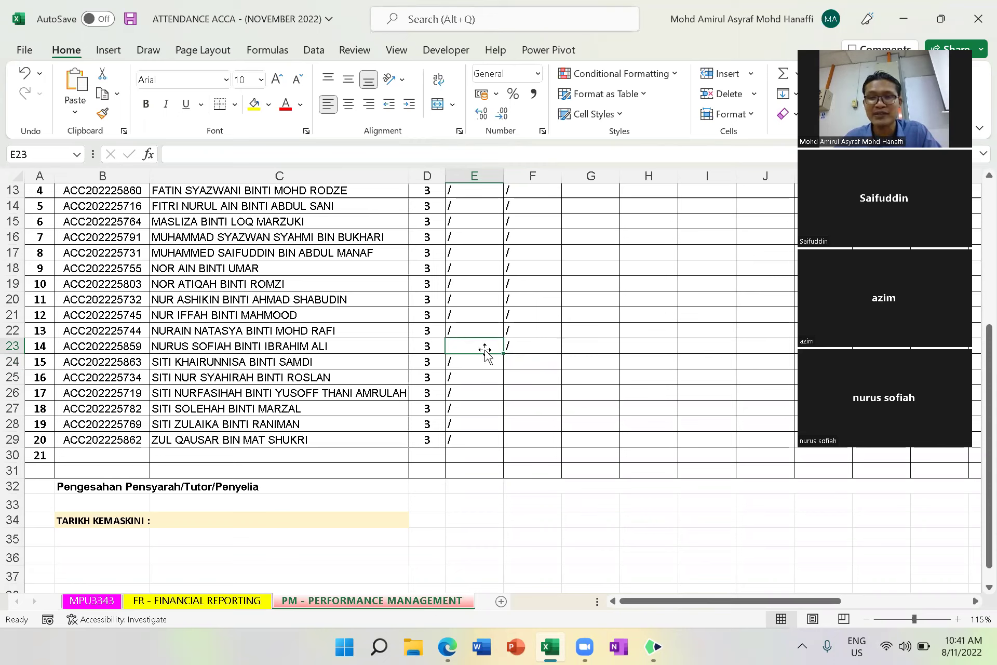
{"action": "type", "text": "A"}
{"action": "left_click", "coordinate": [514, 359]}
{"action": "scroll", "coordinate": [550, 342], "scroll_direction": "down", "scroll_amount": 1}
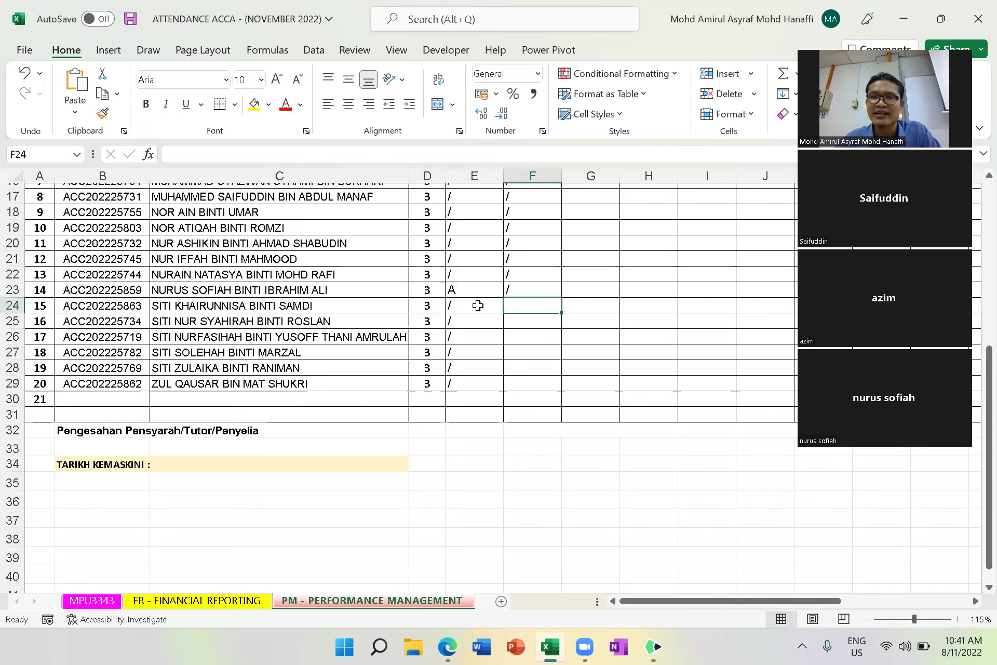
Review the attendance marks entered so far and the blank 8-Nov cells of students 15 to 20.
{"action": "scroll", "coordinate": [487, 312], "scroll_direction": "up", "scroll_amount": 3}
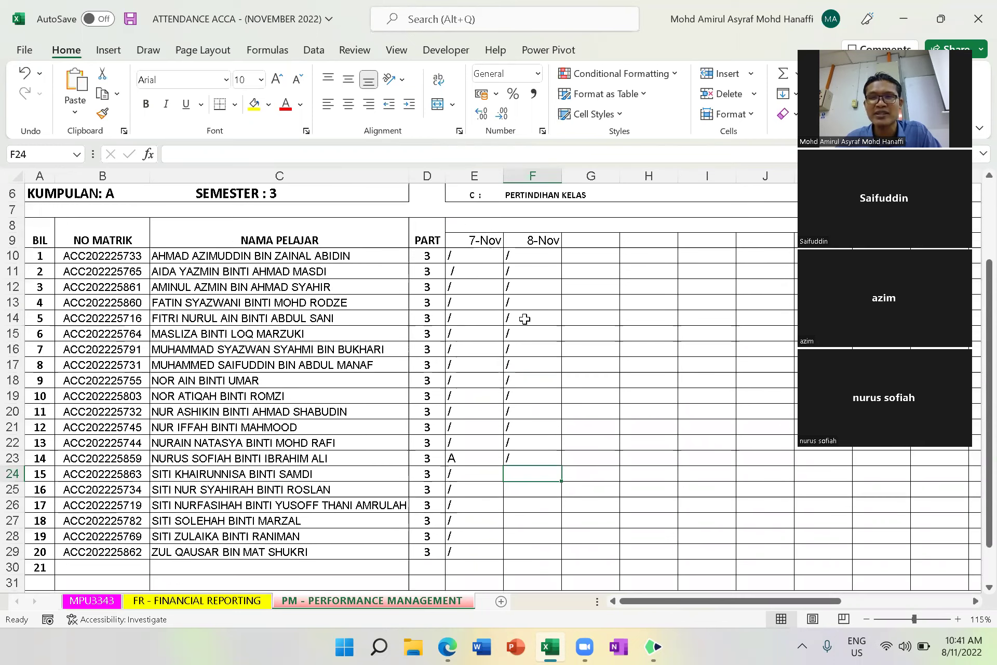
{"action": "scroll", "coordinate": [525, 317], "scroll_direction": "down", "scroll_amount": 1}
{"action": "scroll", "coordinate": [535, 364], "scroll_direction": "down", "scroll_amount": 1}
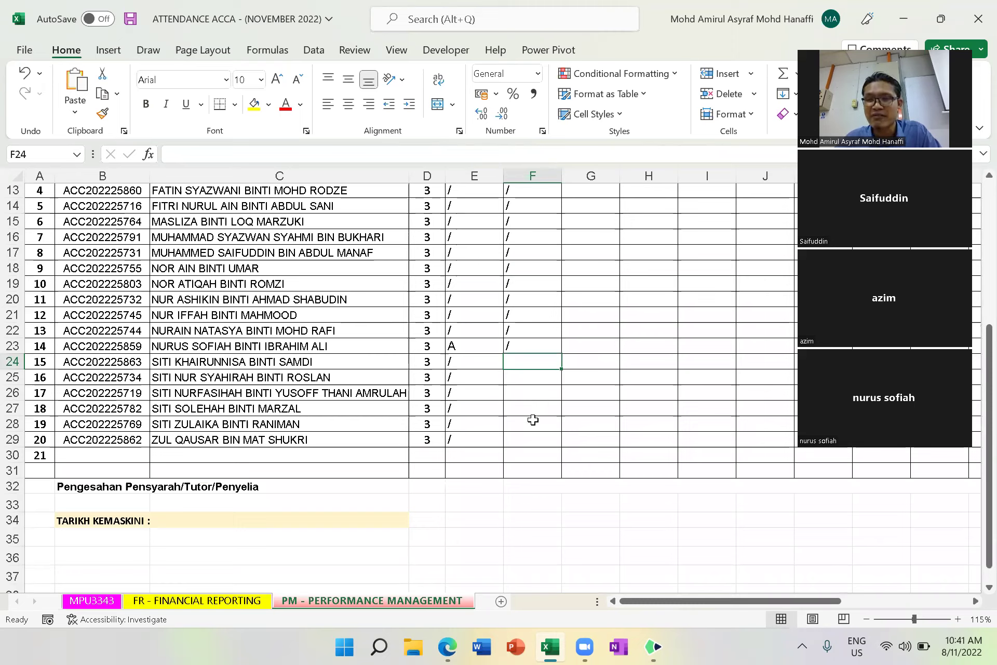
{"action": "left_click_drag", "start_coordinate": [522, 438], "coordinate": [516, 363]}
{"action": "left_click", "coordinate": [513, 361]}
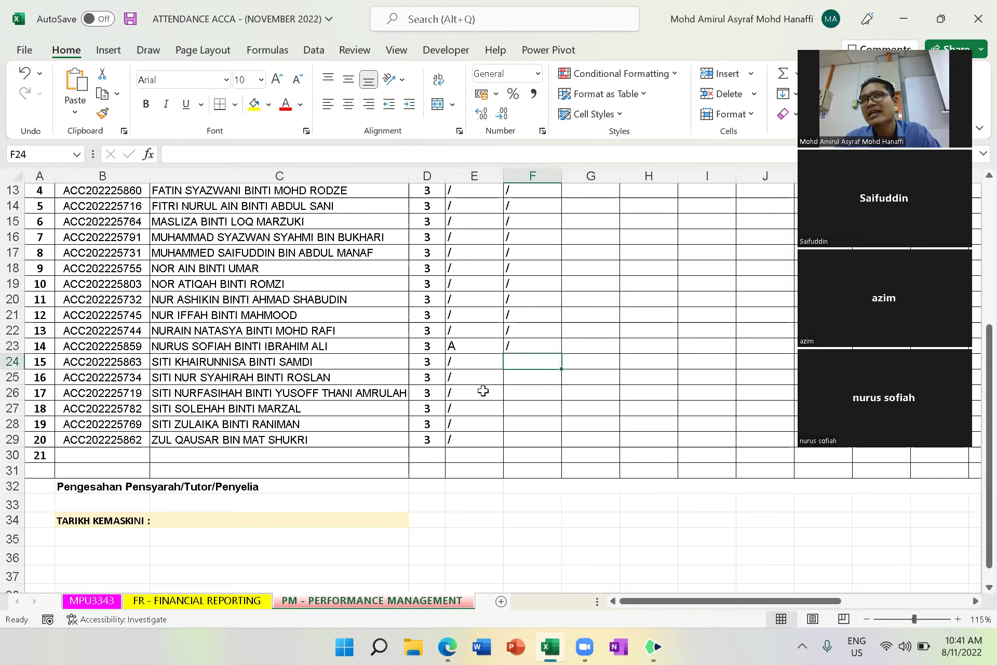
{"action": "left_click", "coordinate": [514, 378]}
{"action": "left_click", "coordinate": [518, 391]}
{"action": "left_click", "coordinate": [528, 411]}
{"action": "left_click", "coordinate": [528, 426]}
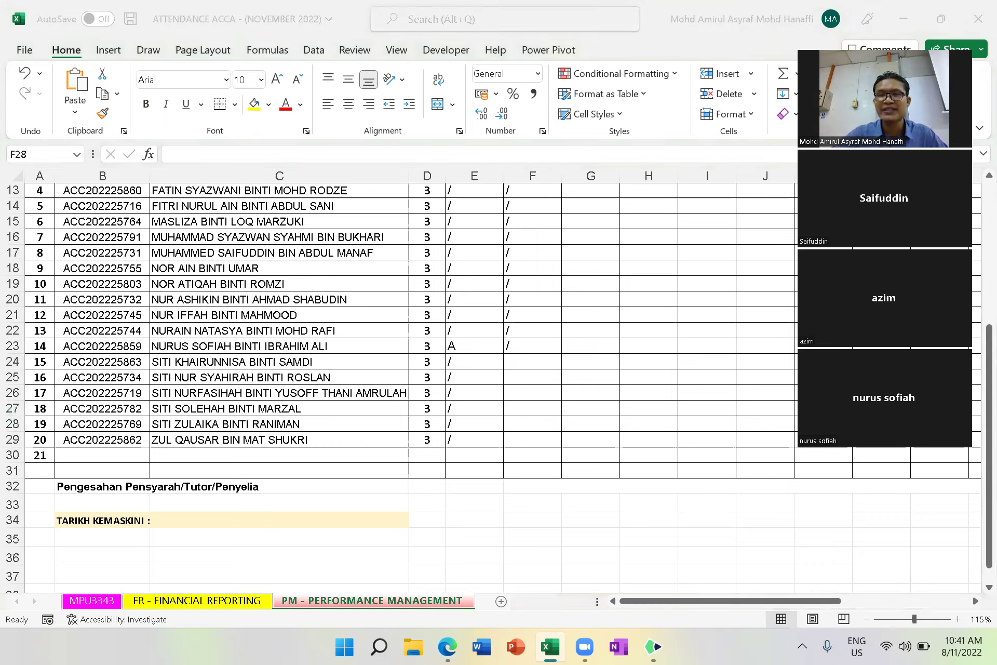
{"action": "double_click", "coordinate": [519, 360]}
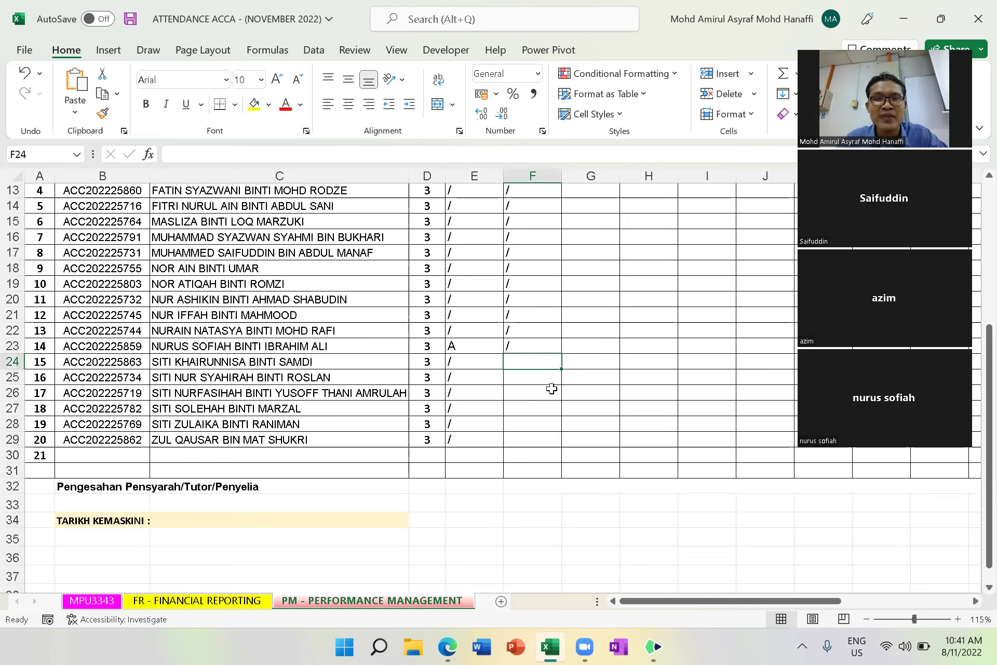
{"action": "left_click", "coordinate": [469, 346]}
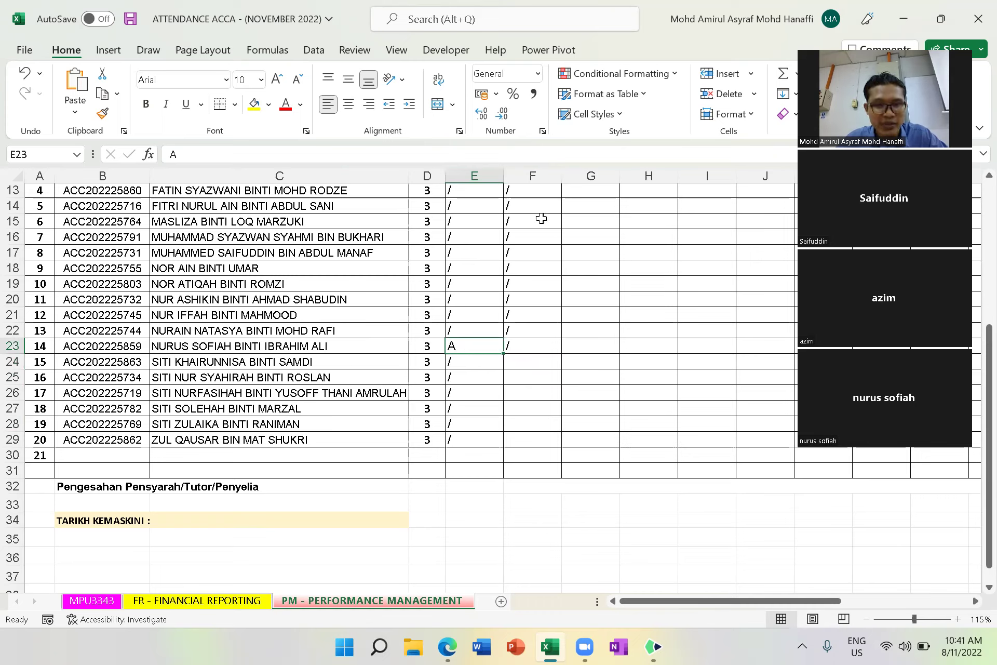
{"action": "left_click", "coordinate": [525, 366]}
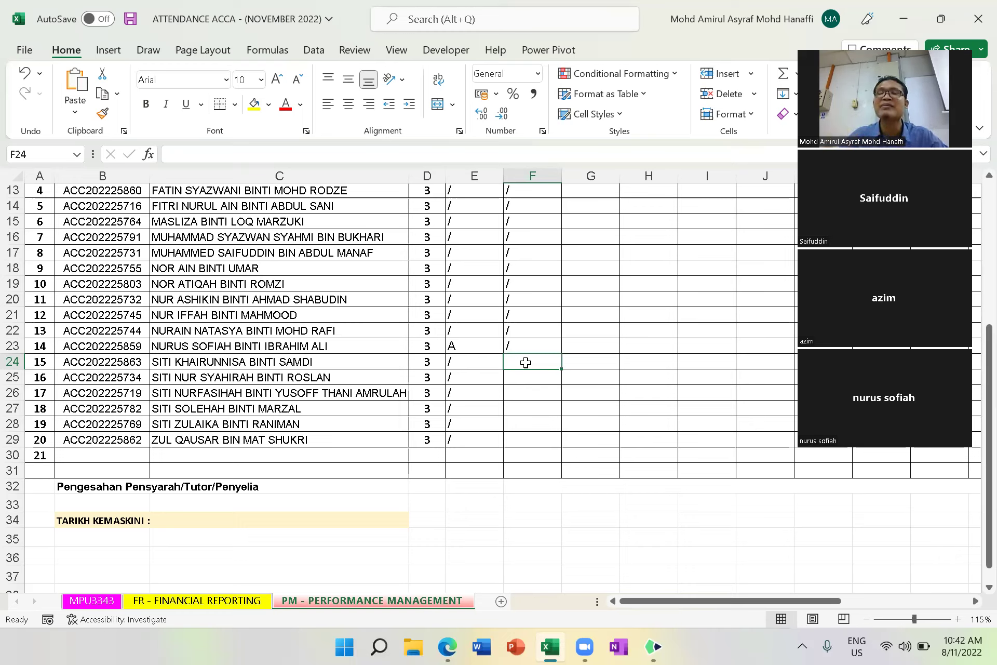
Enter "/" in the 8-Nov column for students 15 to 17, cells F24 to F26.
{"action": "double_click", "coordinate": [532, 367]}
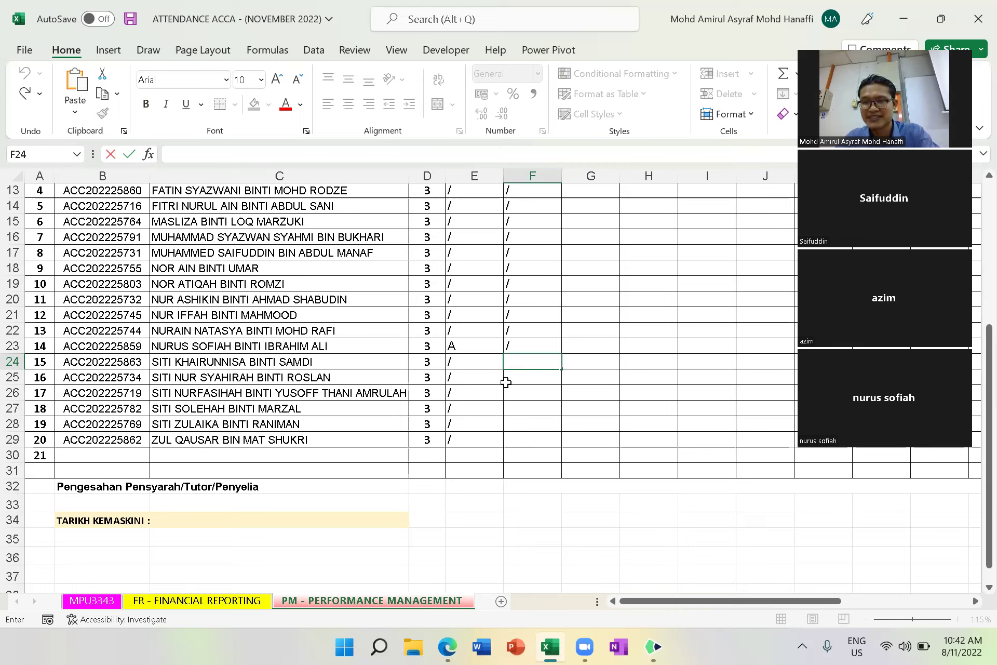
{"action": "type", "text": "/"}
{"action": "double_click", "coordinate": [524, 378]}
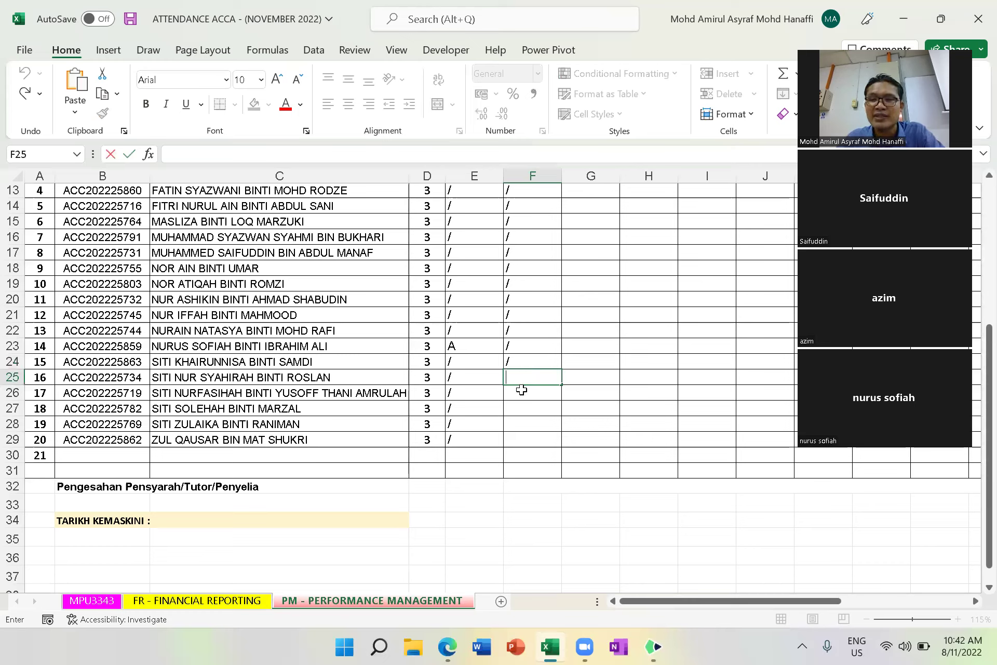
{"action": "left_click", "coordinate": [521, 390]}
{"action": "left_click", "coordinate": [521, 378]}
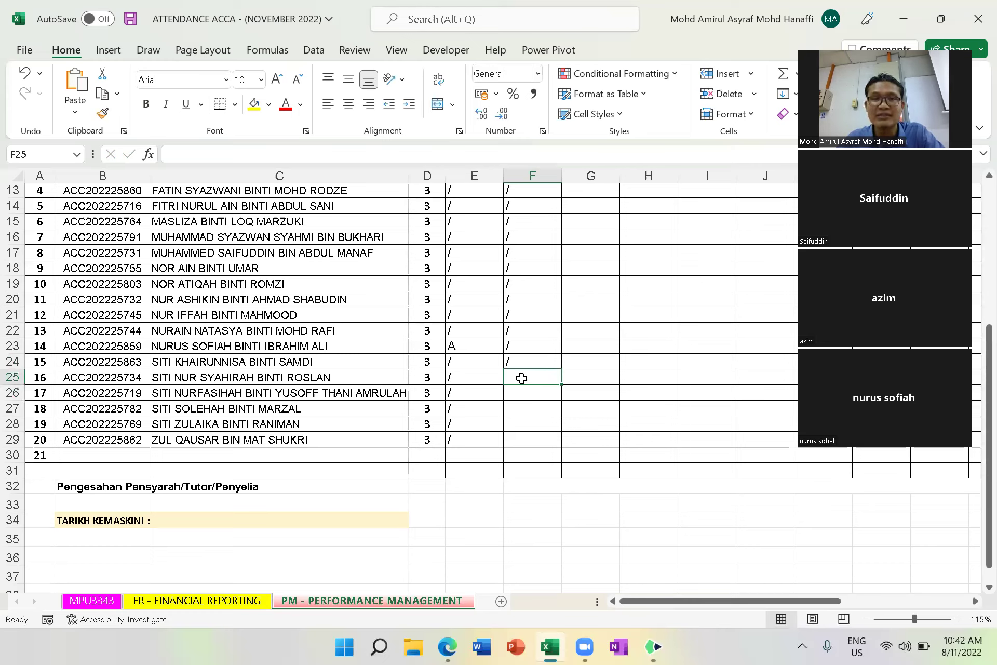
{"action": "double_click", "coordinate": [522, 378]}
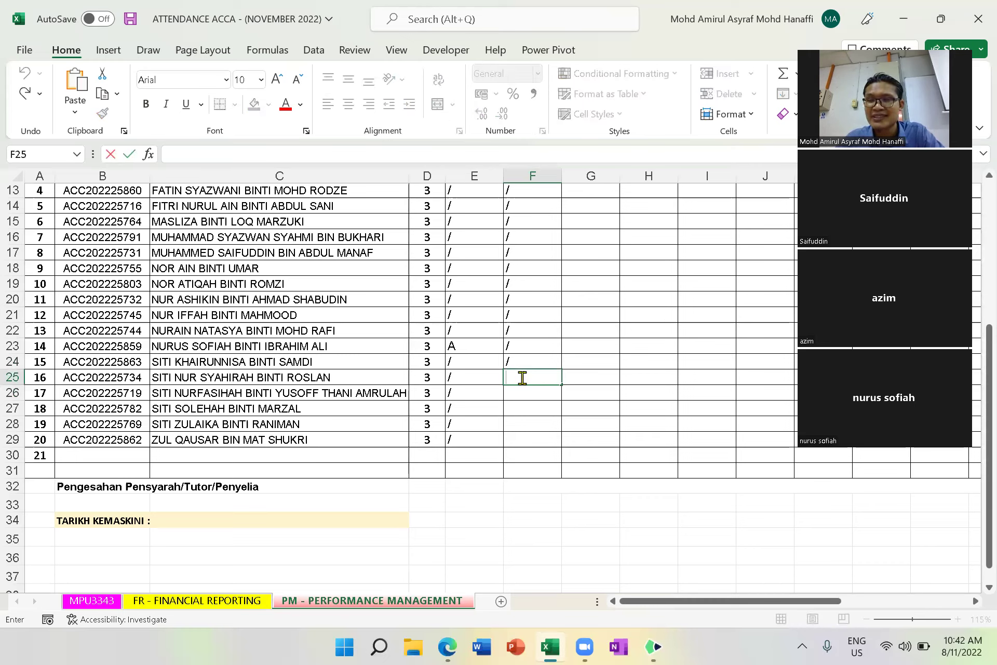
{"action": "type", "text": "/"}
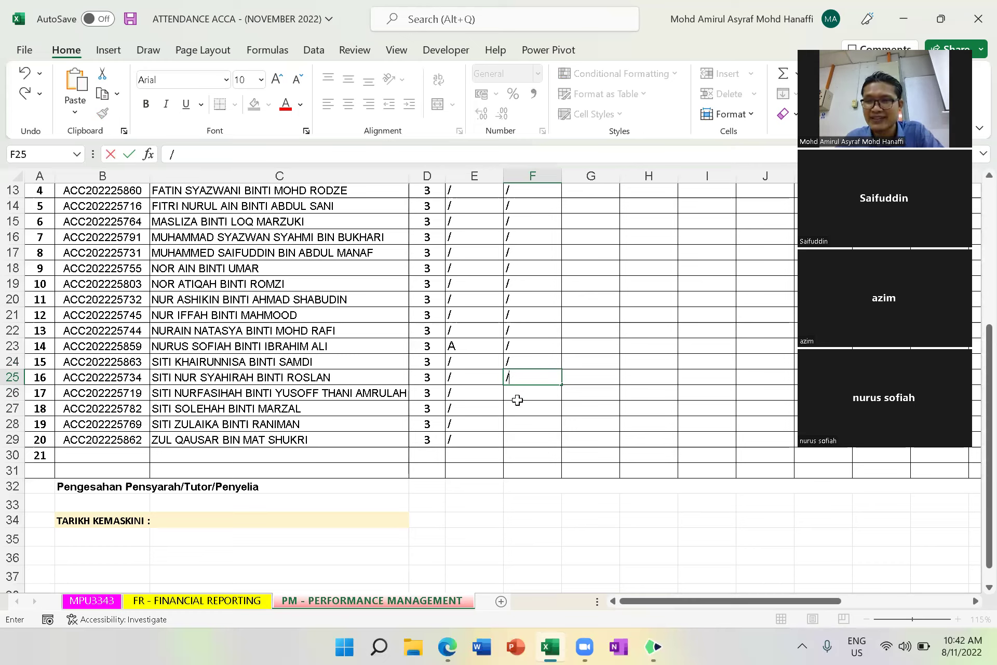
{"action": "double_click", "coordinate": [527, 393]}
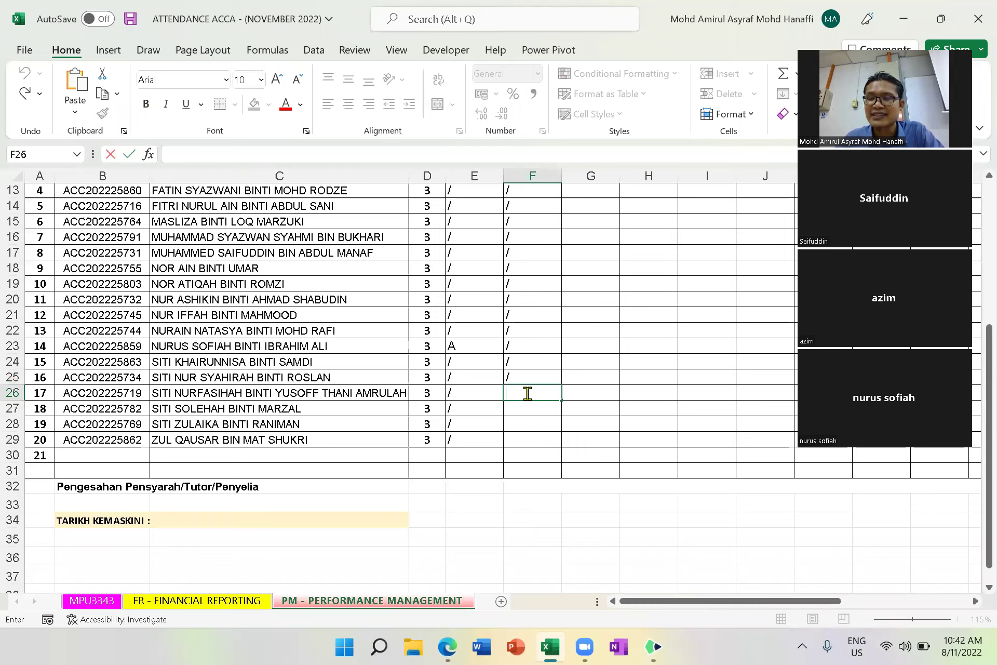
{"action": "type", "text": "/"}
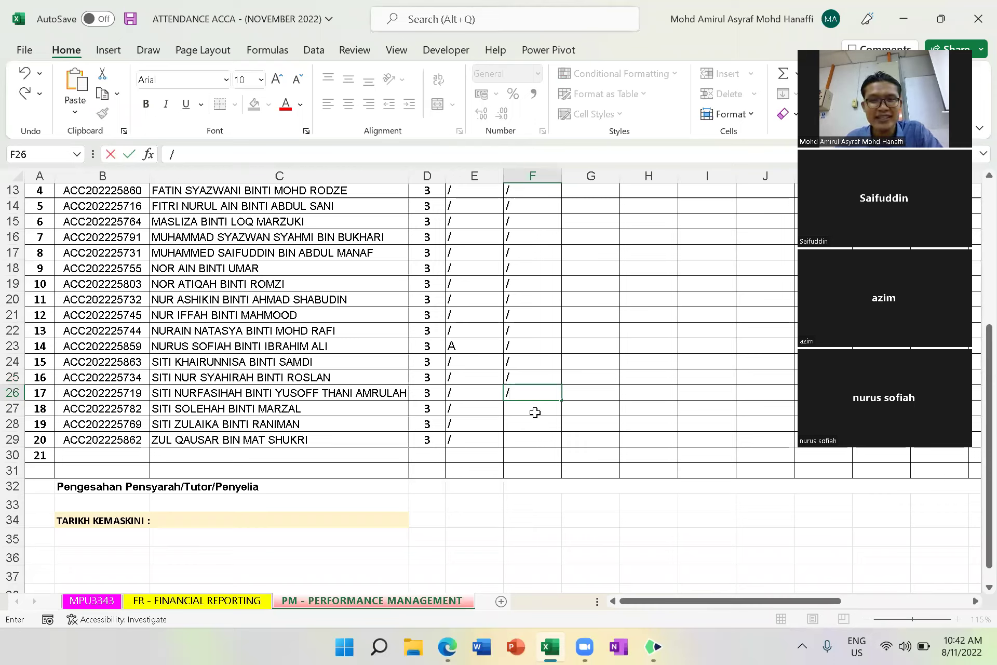
{"action": "key", "text": "Return"}
{"action": "key", "text": "Return"}
{"action": "key", "text": "Return"}
{"action": "key", "text": "Return"}
{"action": "key", "text": "Return"}
Enter "/" in the 8-Nov column for students 18 and 19, cells F27 and F28.
{"action": "double_click", "coordinate": [536, 408]}
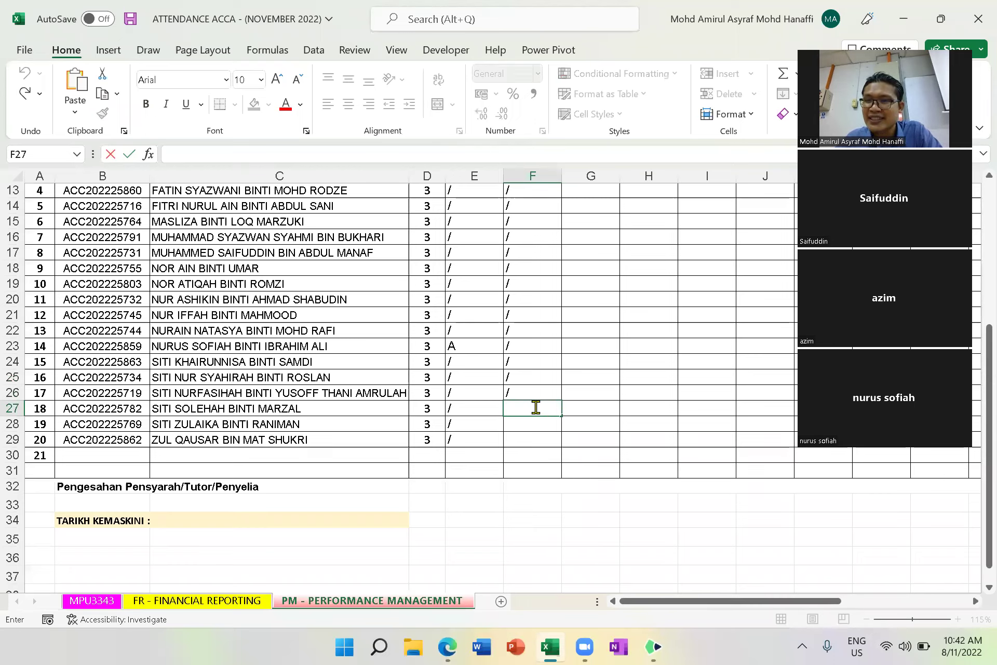
{"action": "type", "text": "/"}
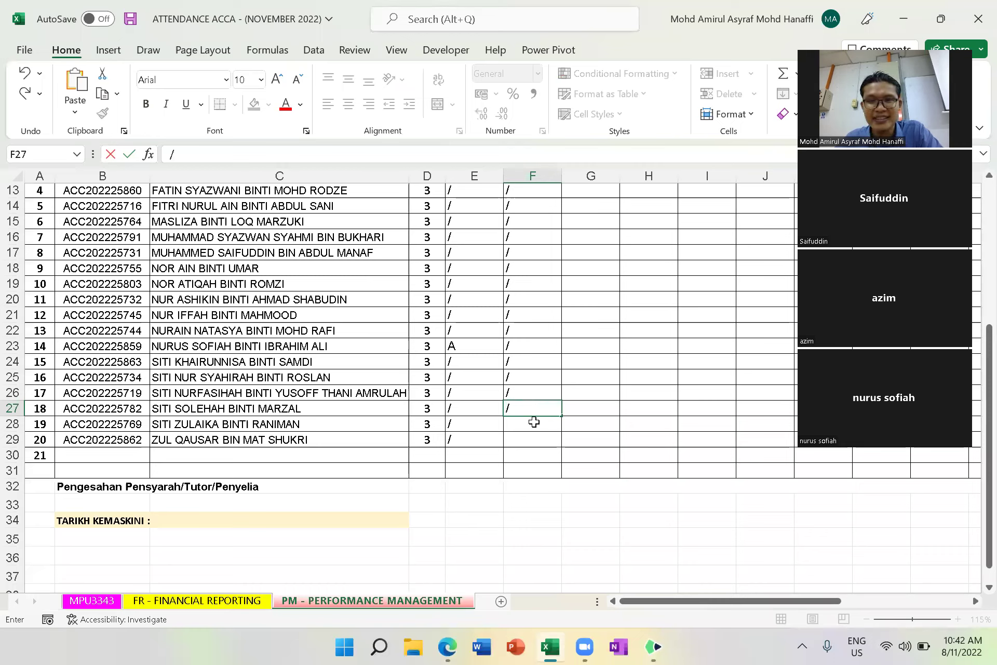
{"action": "double_click", "coordinate": [529, 426]}
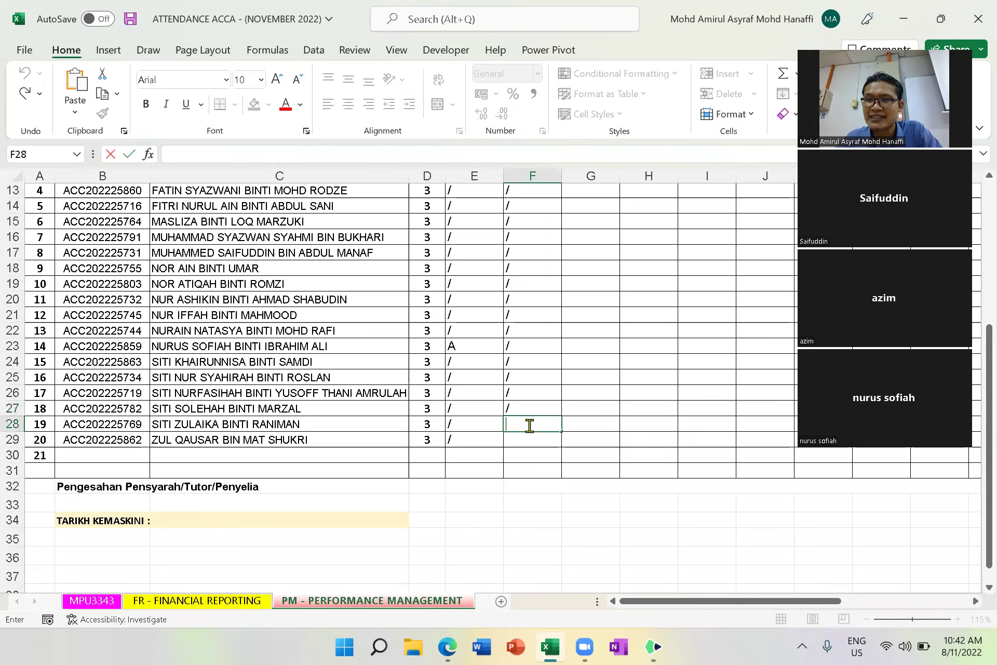
{"action": "type", "text": "/"}
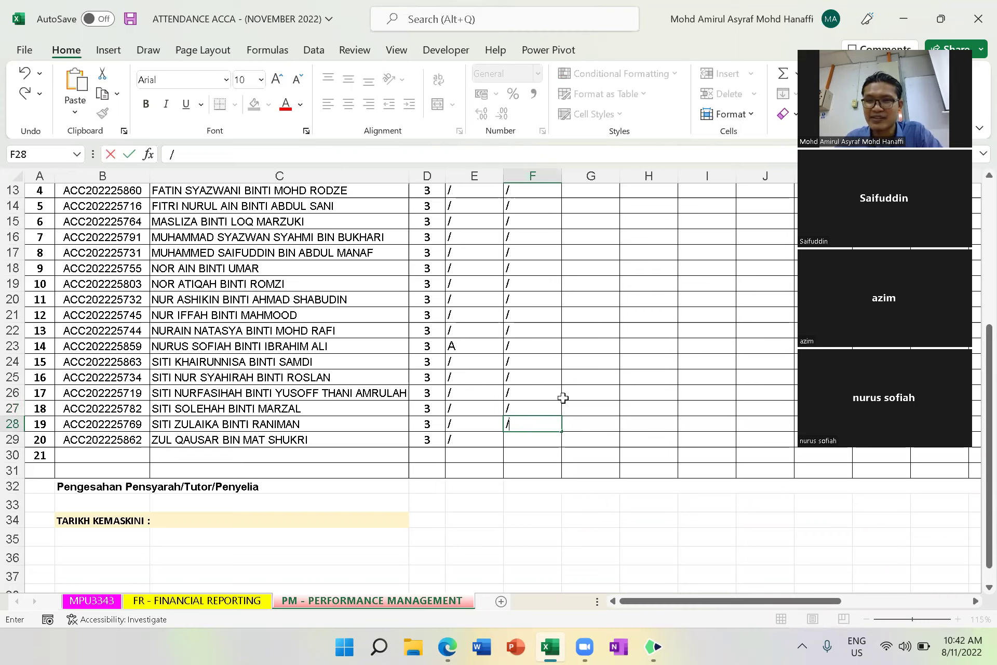
{"action": "left_click", "coordinate": [564, 393]}
{"action": "left_click", "coordinate": [523, 425]}
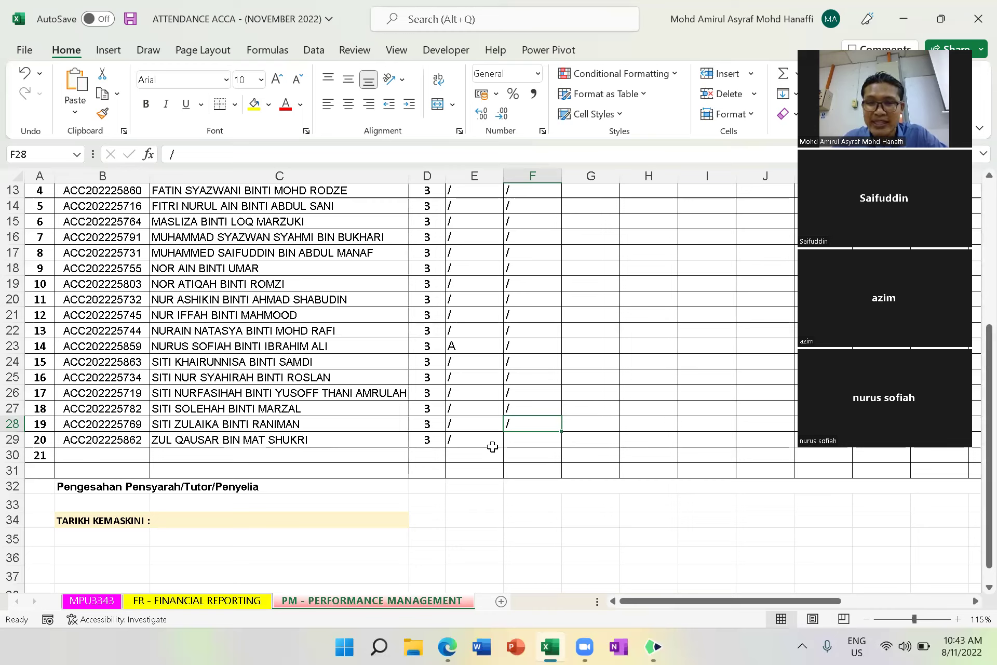
Enter "/" in the 8-Nov column for student 20, cell F29, and commit the entry.
{"action": "left_click", "coordinate": [524, 438]}
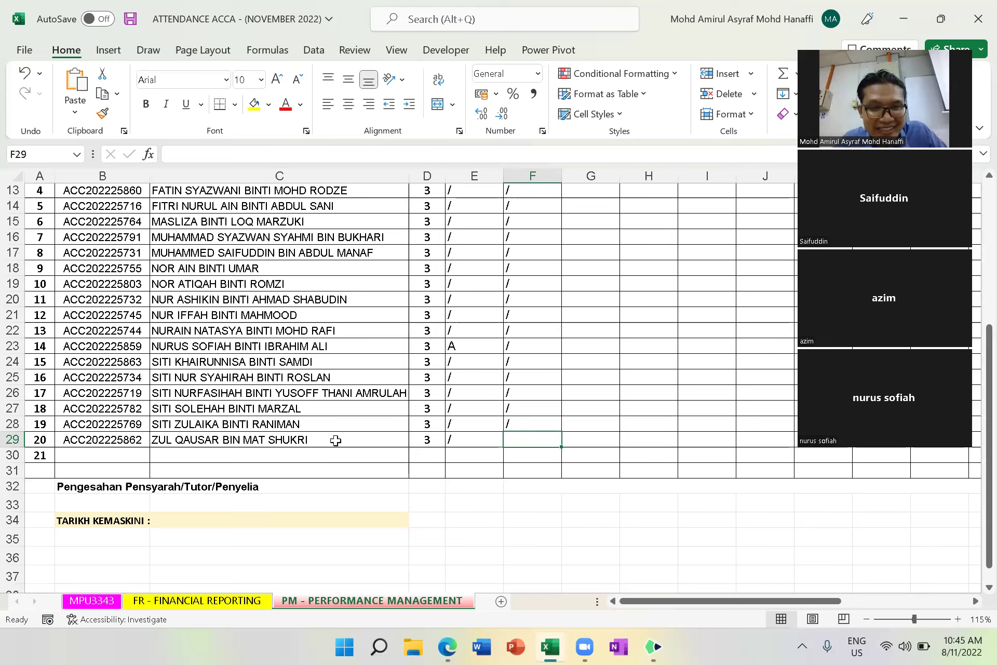
{"action": "double_click", "coordinate": [539, 438]}
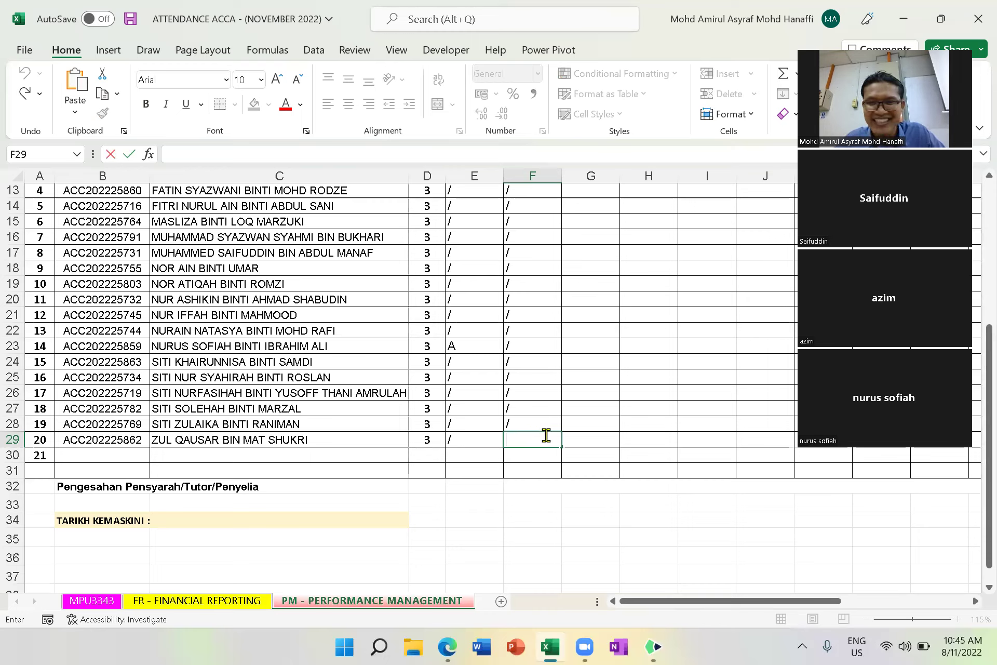
{"action": "type", "text": "/"}
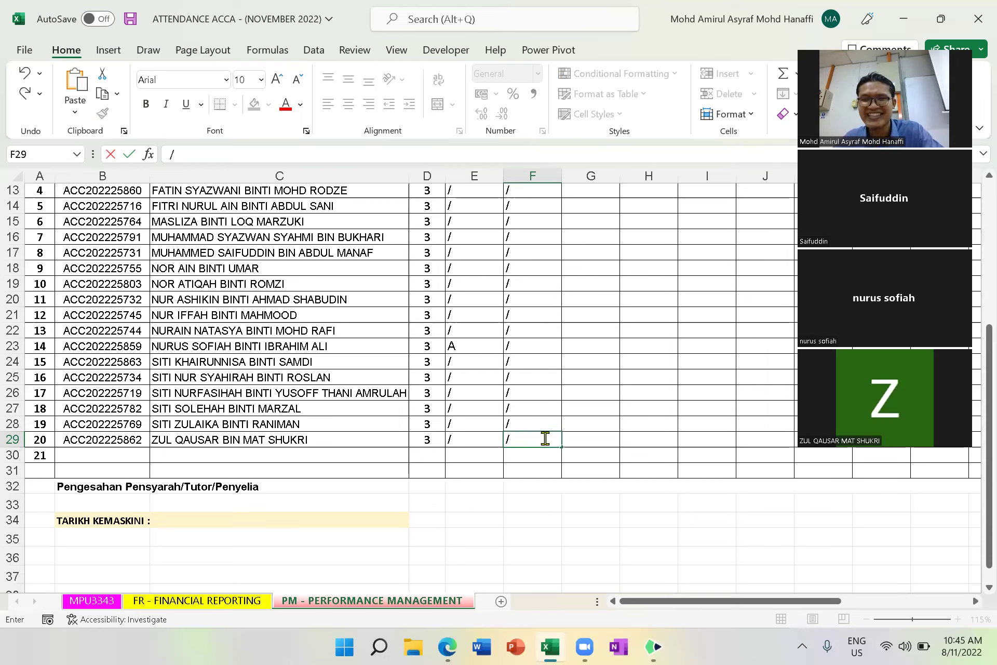
{"action": "left_click", "coordinate": [526, 474]}
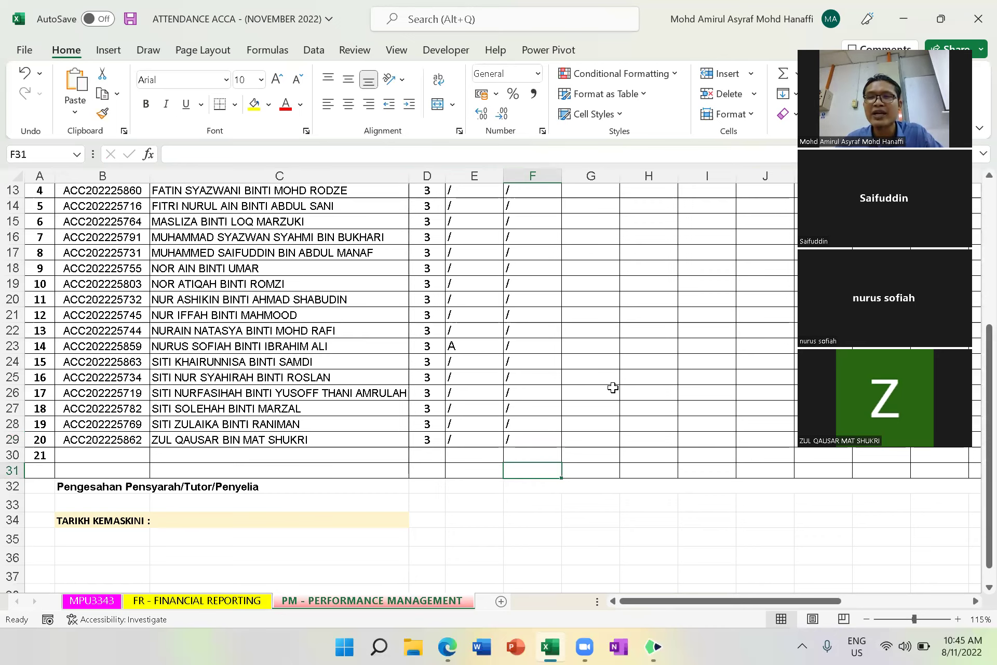
Check the 8-Nov column for all 20 students and save the attendance workbook.
{"action": "scroll", "coordinate": [613, 387], "scroll_direction": "up", "scroll_amount": 2}
{"action": "scroll", "coordinate": [582, 404], "scroll_direction": "up", "scroll_amount": 1}
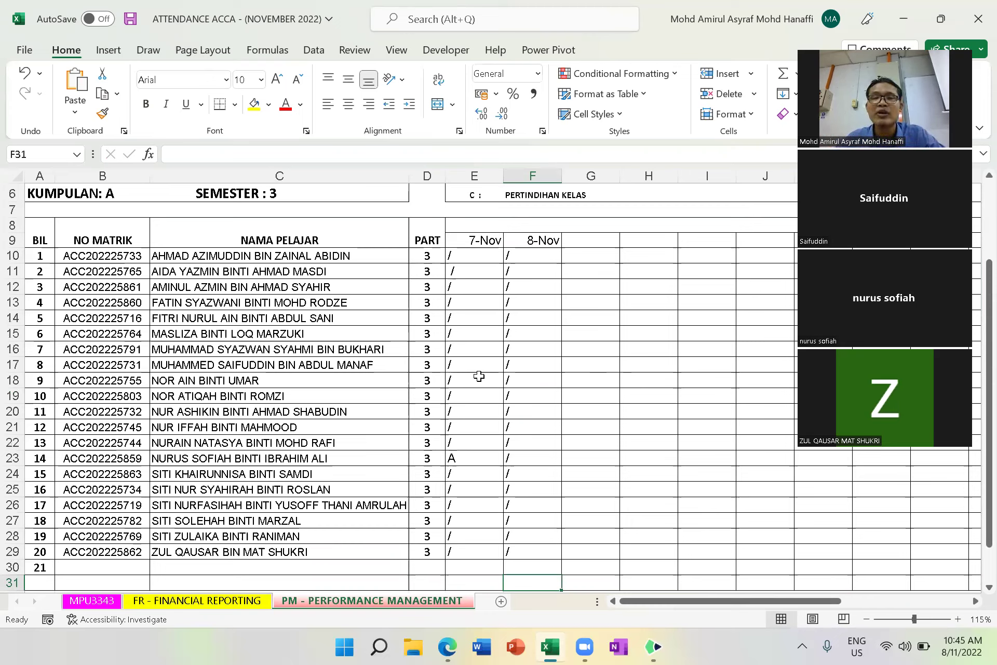
{"action": "left_click_drag", "start_coordinate": [537, 259], "coordinate": [538, 271]}
{"action": "left_click_drag", "start_coordinate": [533, 368], "coordinate": [532, 554]}
{"action": "left_click", "coordinate": [629, 349]}
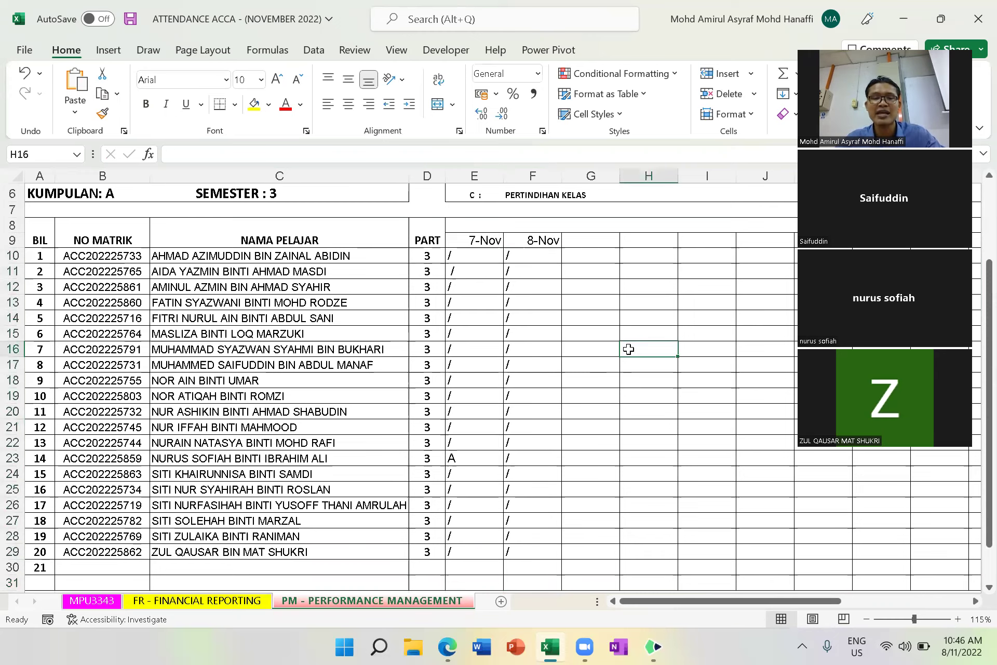
{"action": "key", "text": "ctrl+s"}
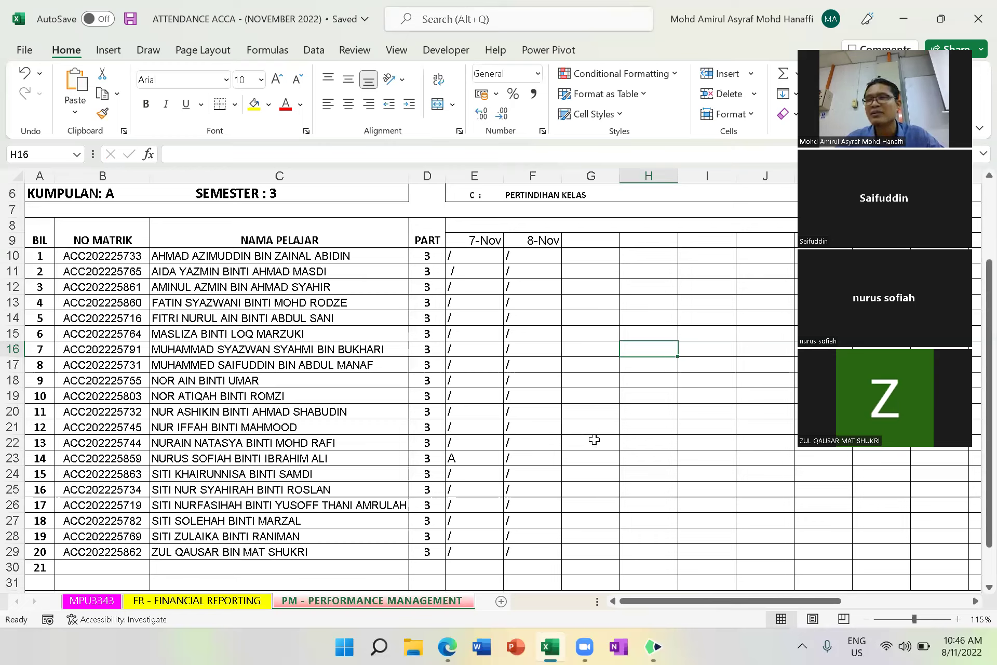
Switch to the Edge browser, show the VitalSource ACCA Performance Management Workbook and close the Zoom Post Attendee page.
{"action": "left_click", "coordinate": [451, 647]}
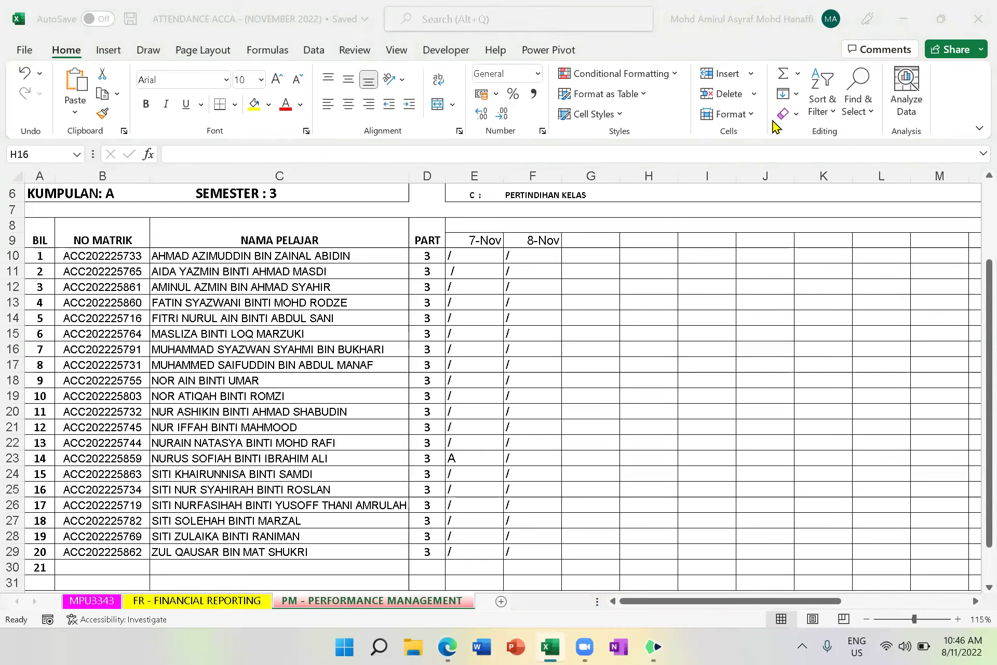
{"action": "left_click", "coordinate": [903, 22]}
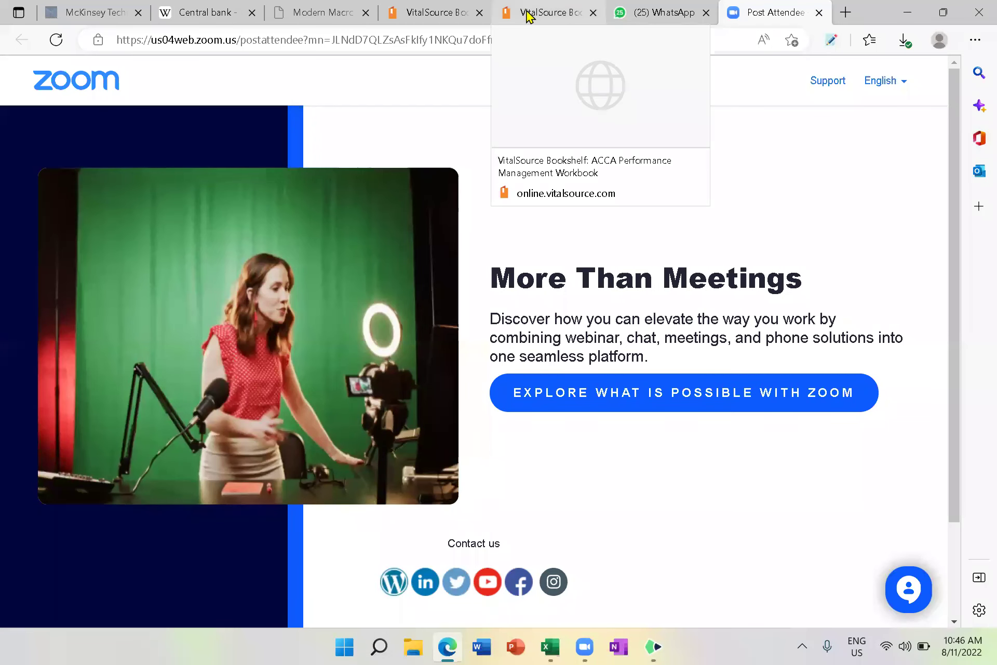
{"action": "left_click", "coordinate": [553, 10]}
{"action": "left_click", "coordinate": [819, 15]}
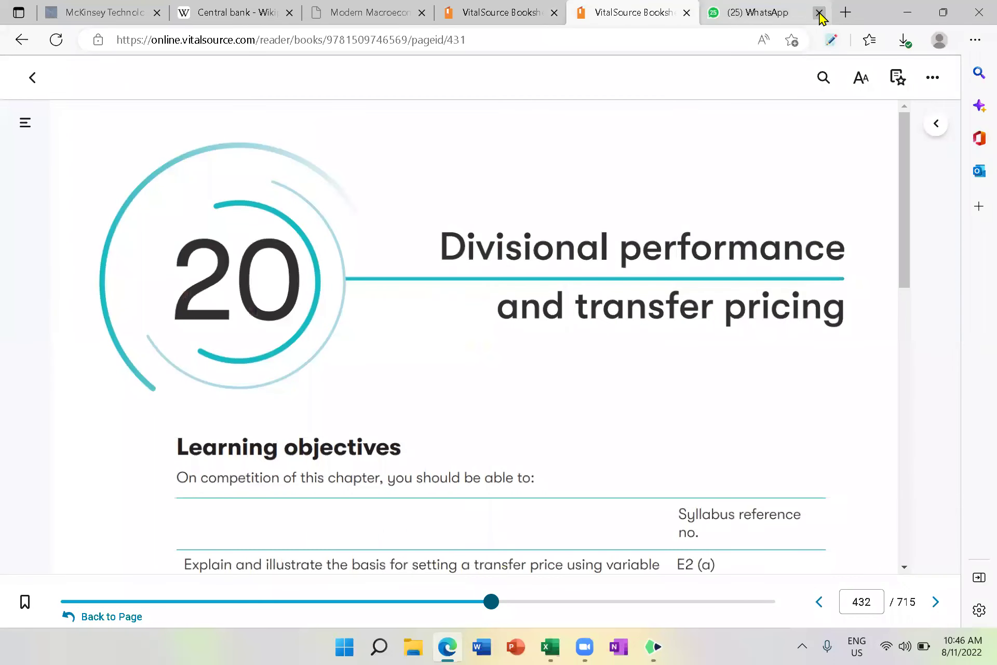